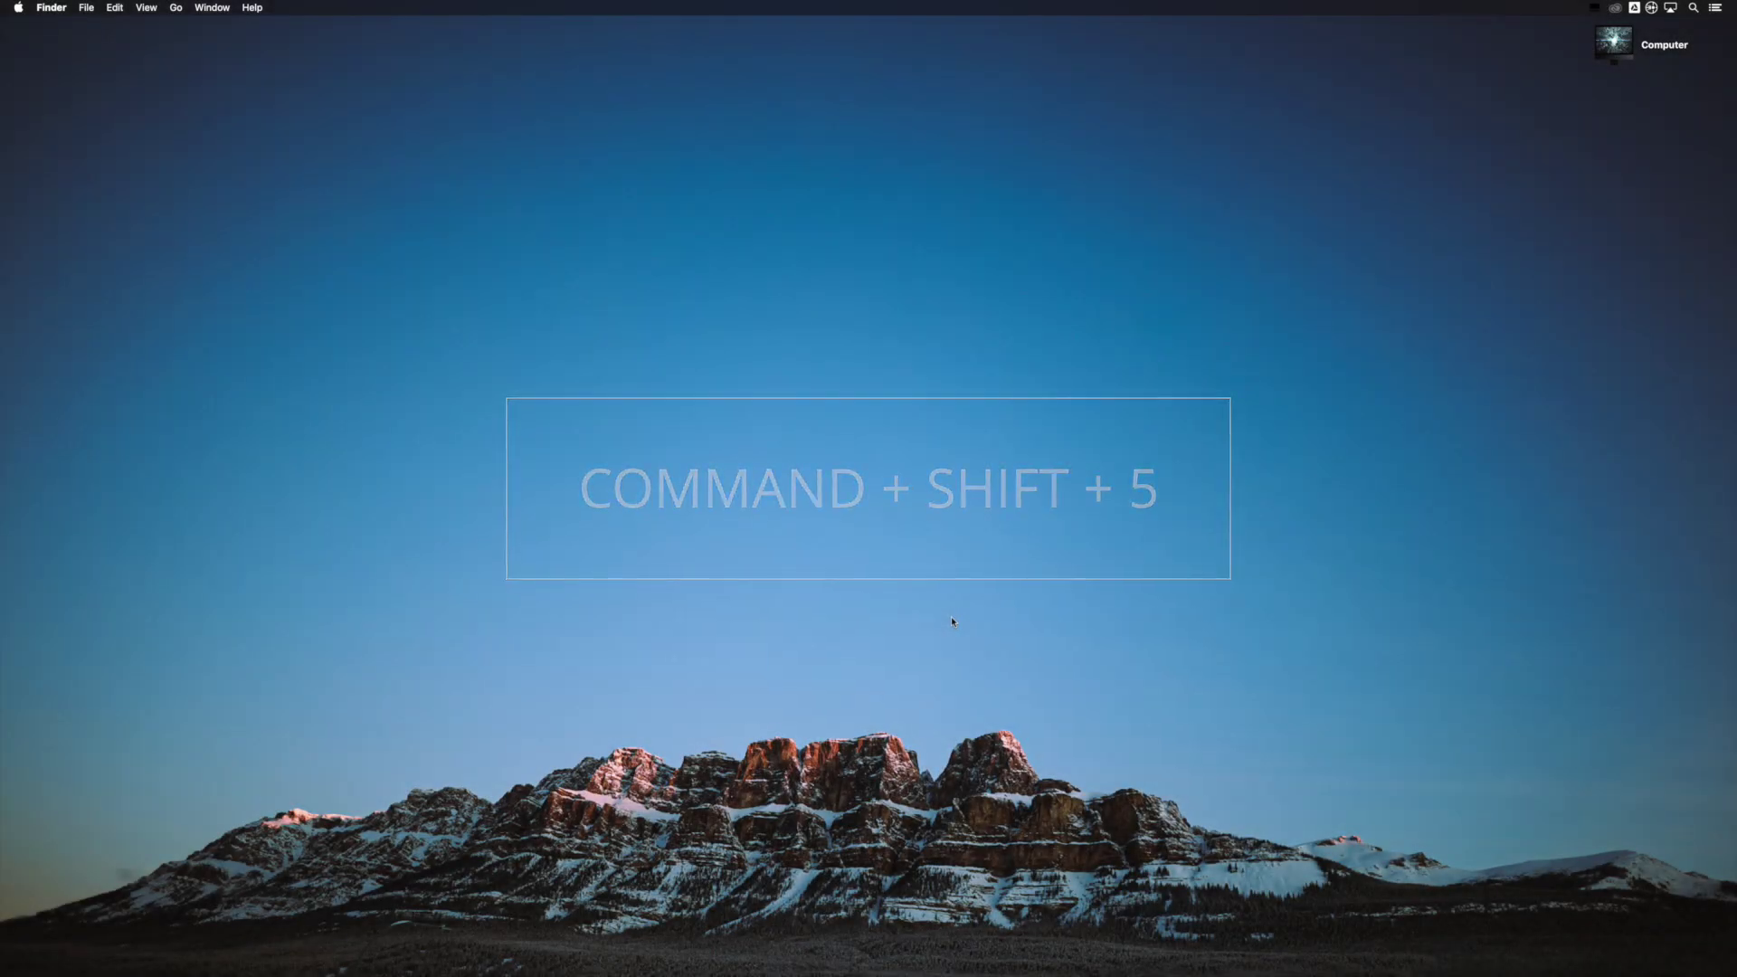
# - Open the macOS Screenshot toolbar with Command+Shift+5
pyautogui.press('cmd+shift+5')
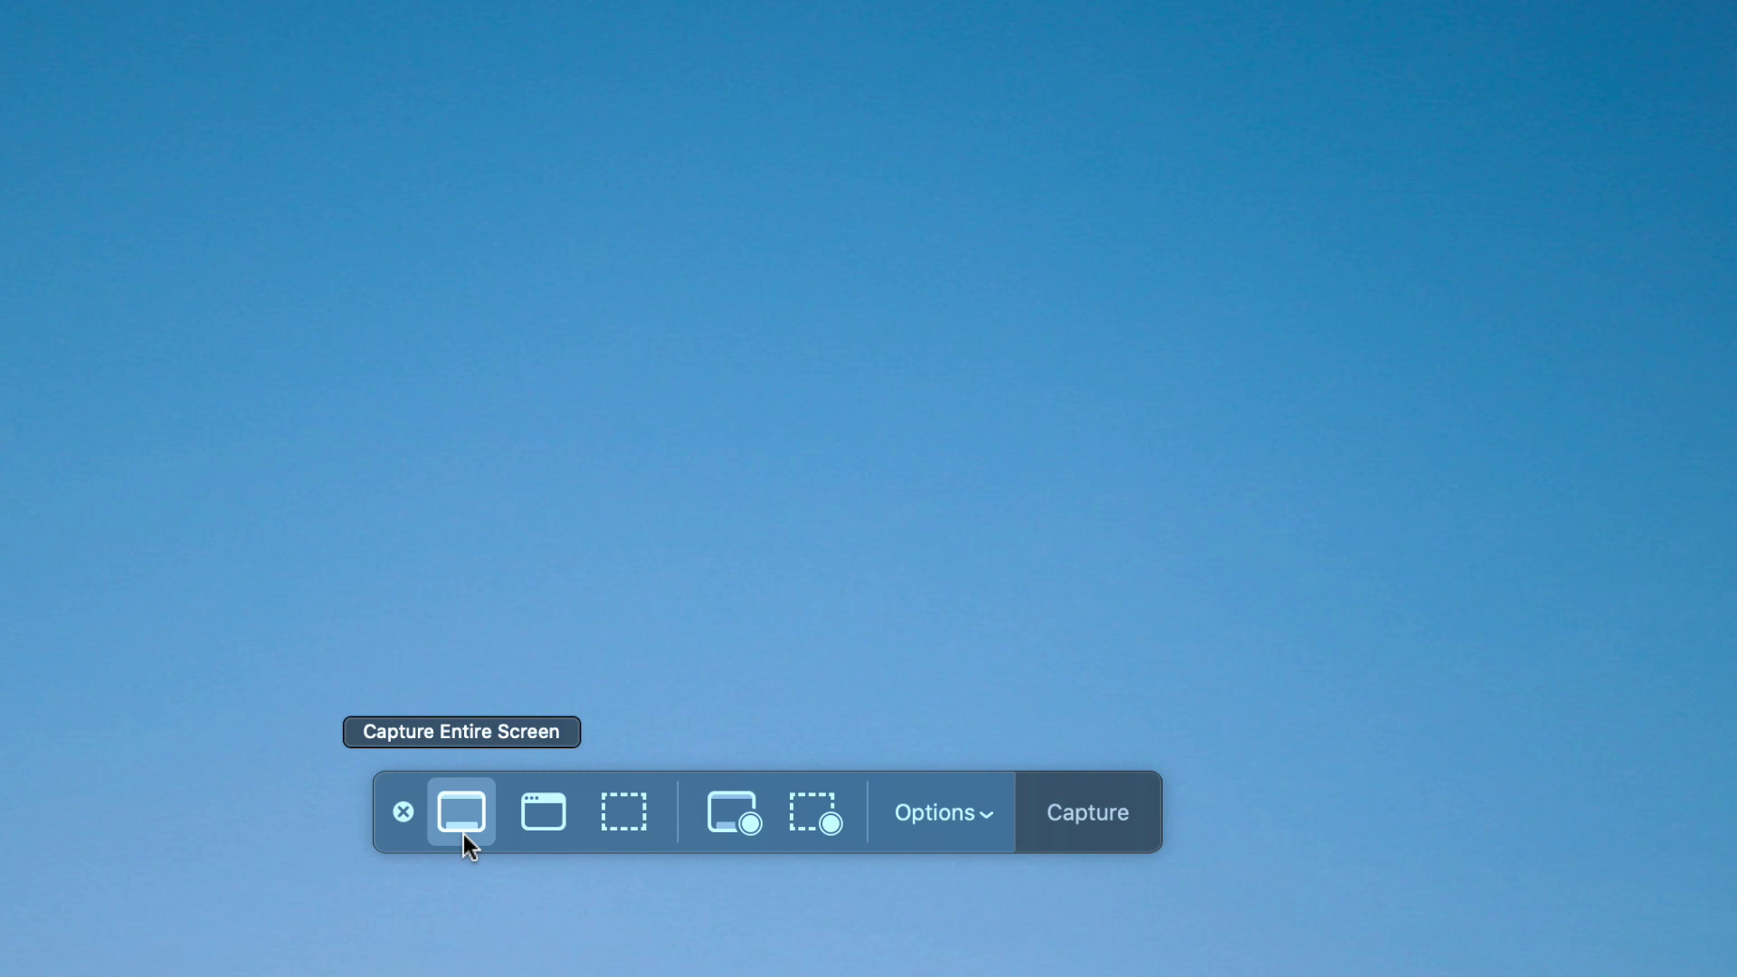
# - Choose Record Entire Screen with Save to Desktop and begin recording
pyautogui.click(736, 831)
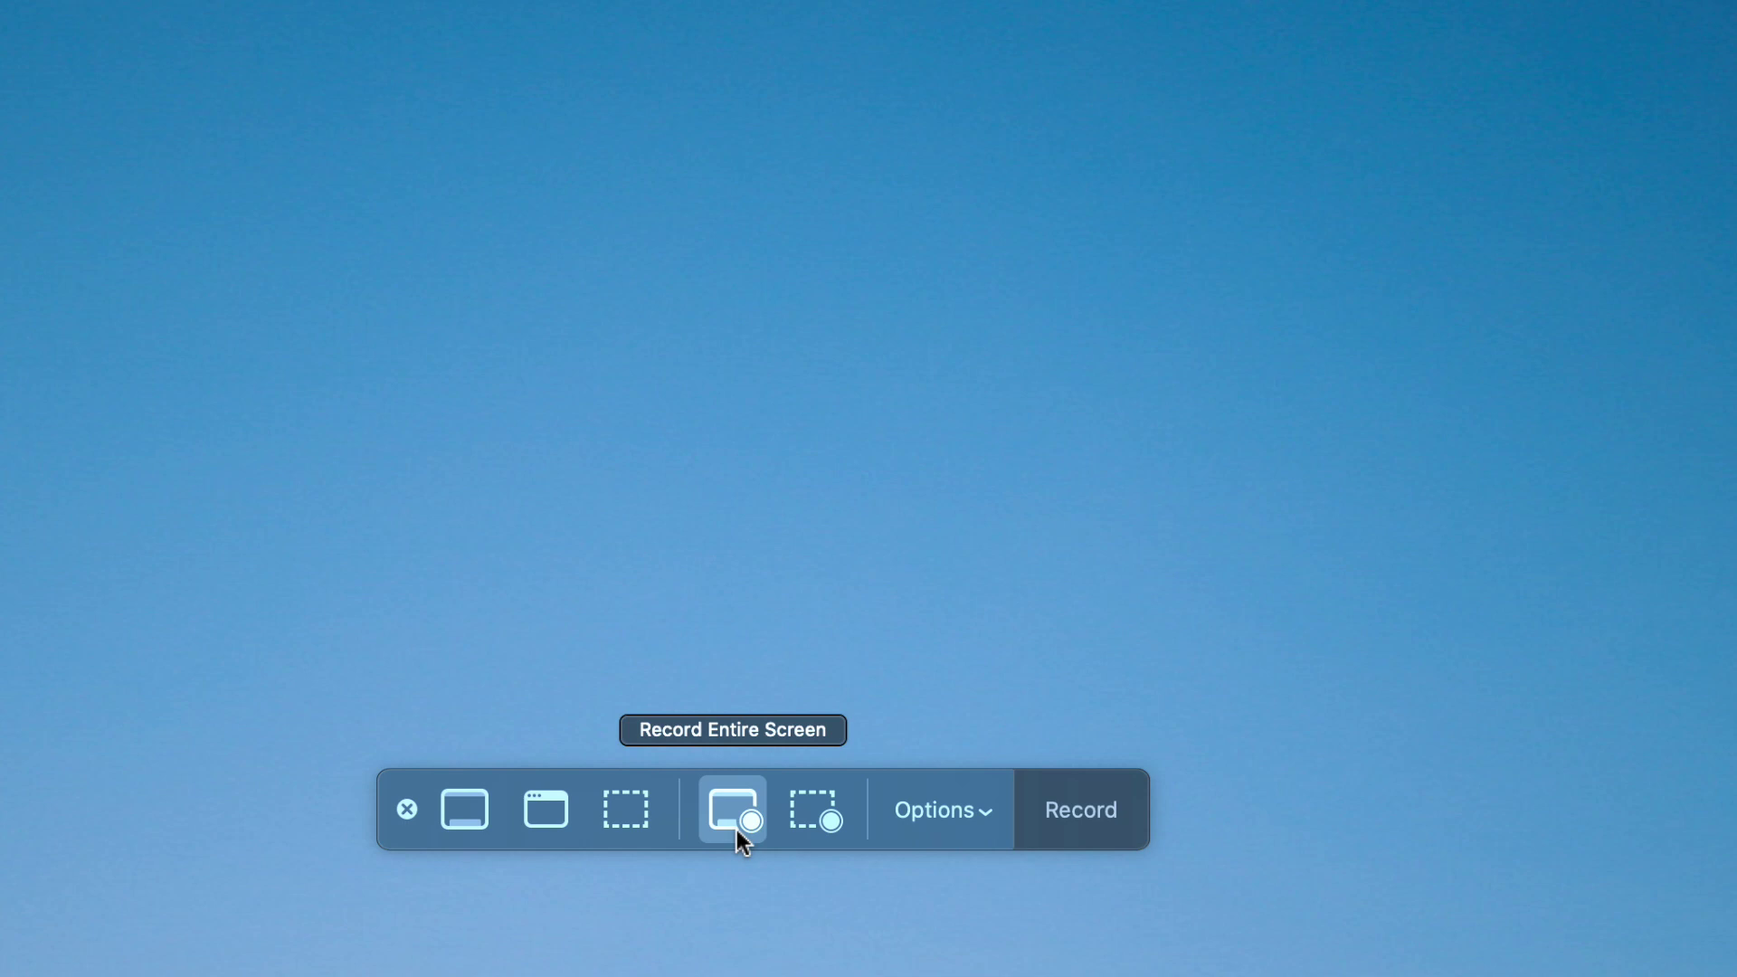
pyautogui.click(947, 833)
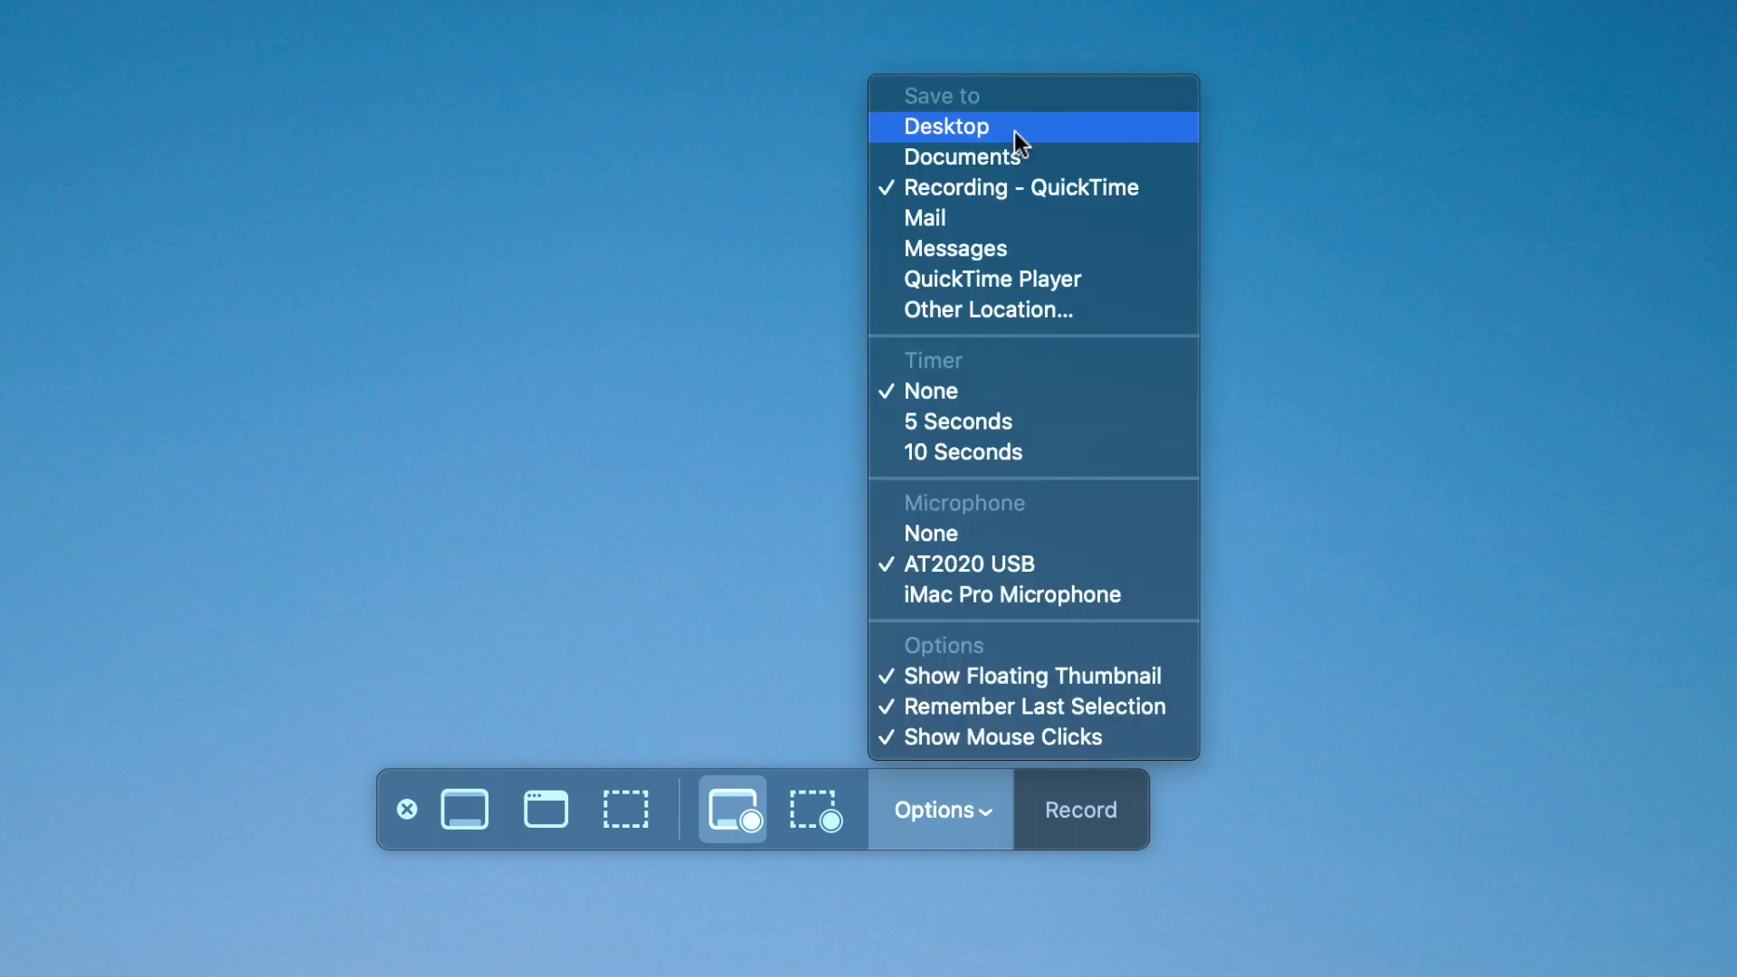
pyautogui.click(1014, 132)
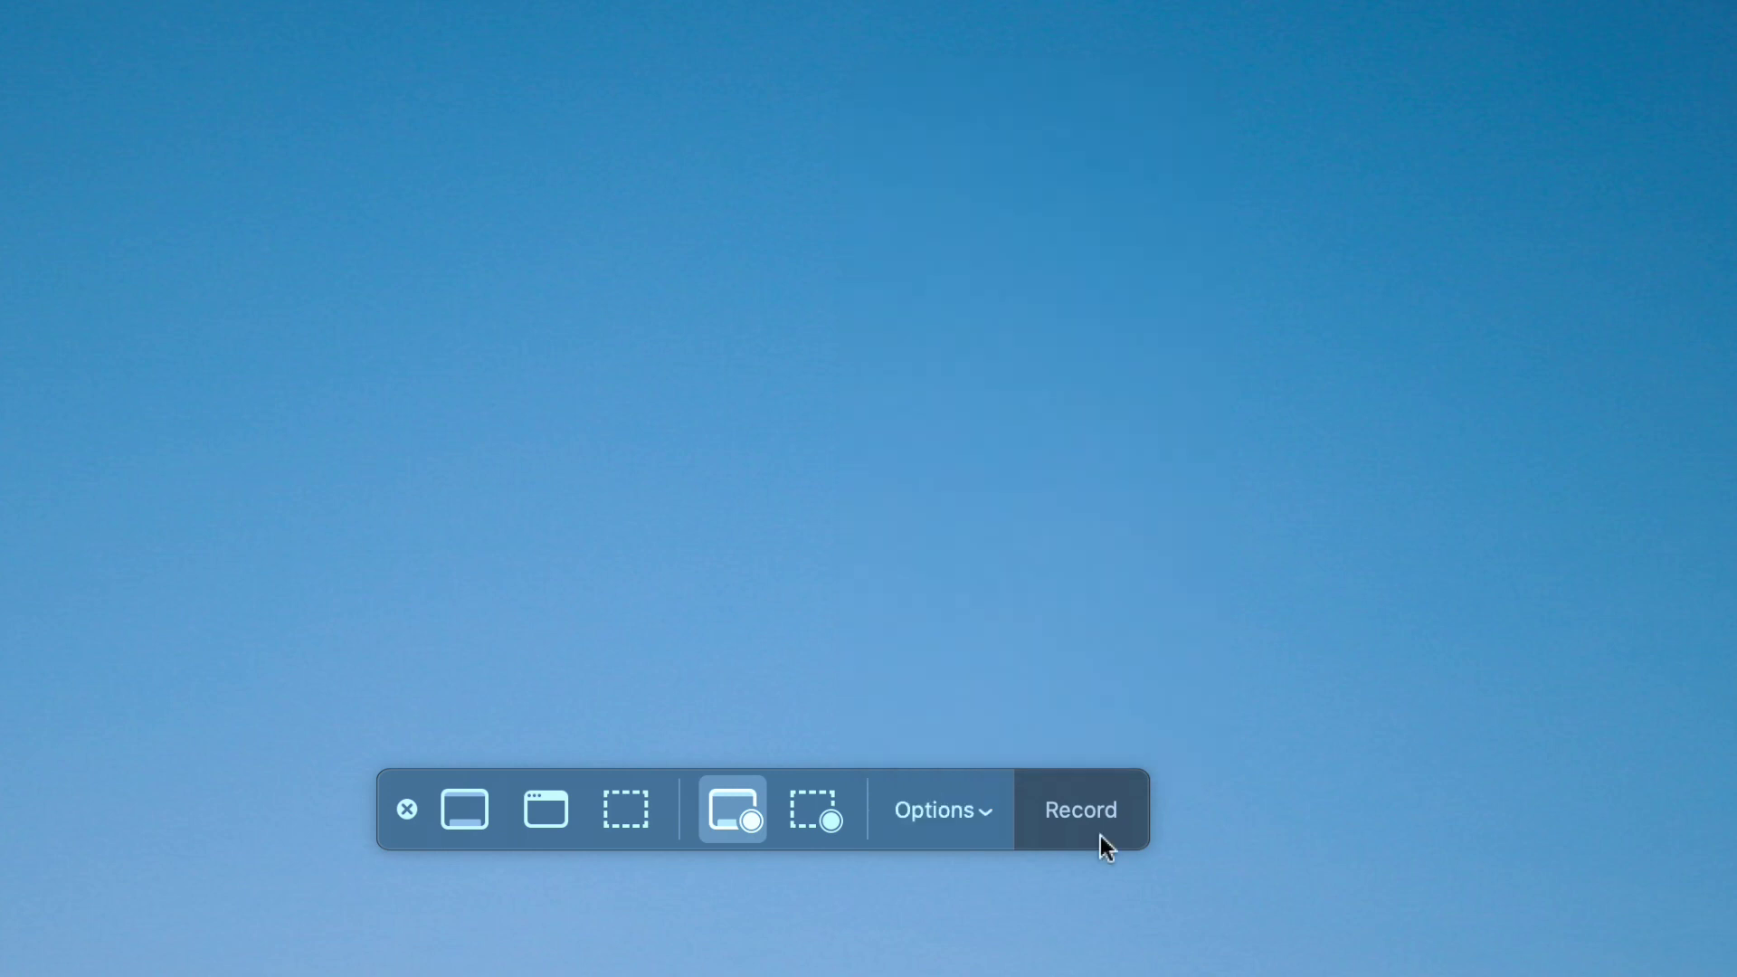
pyautogui.click(1101, 834)
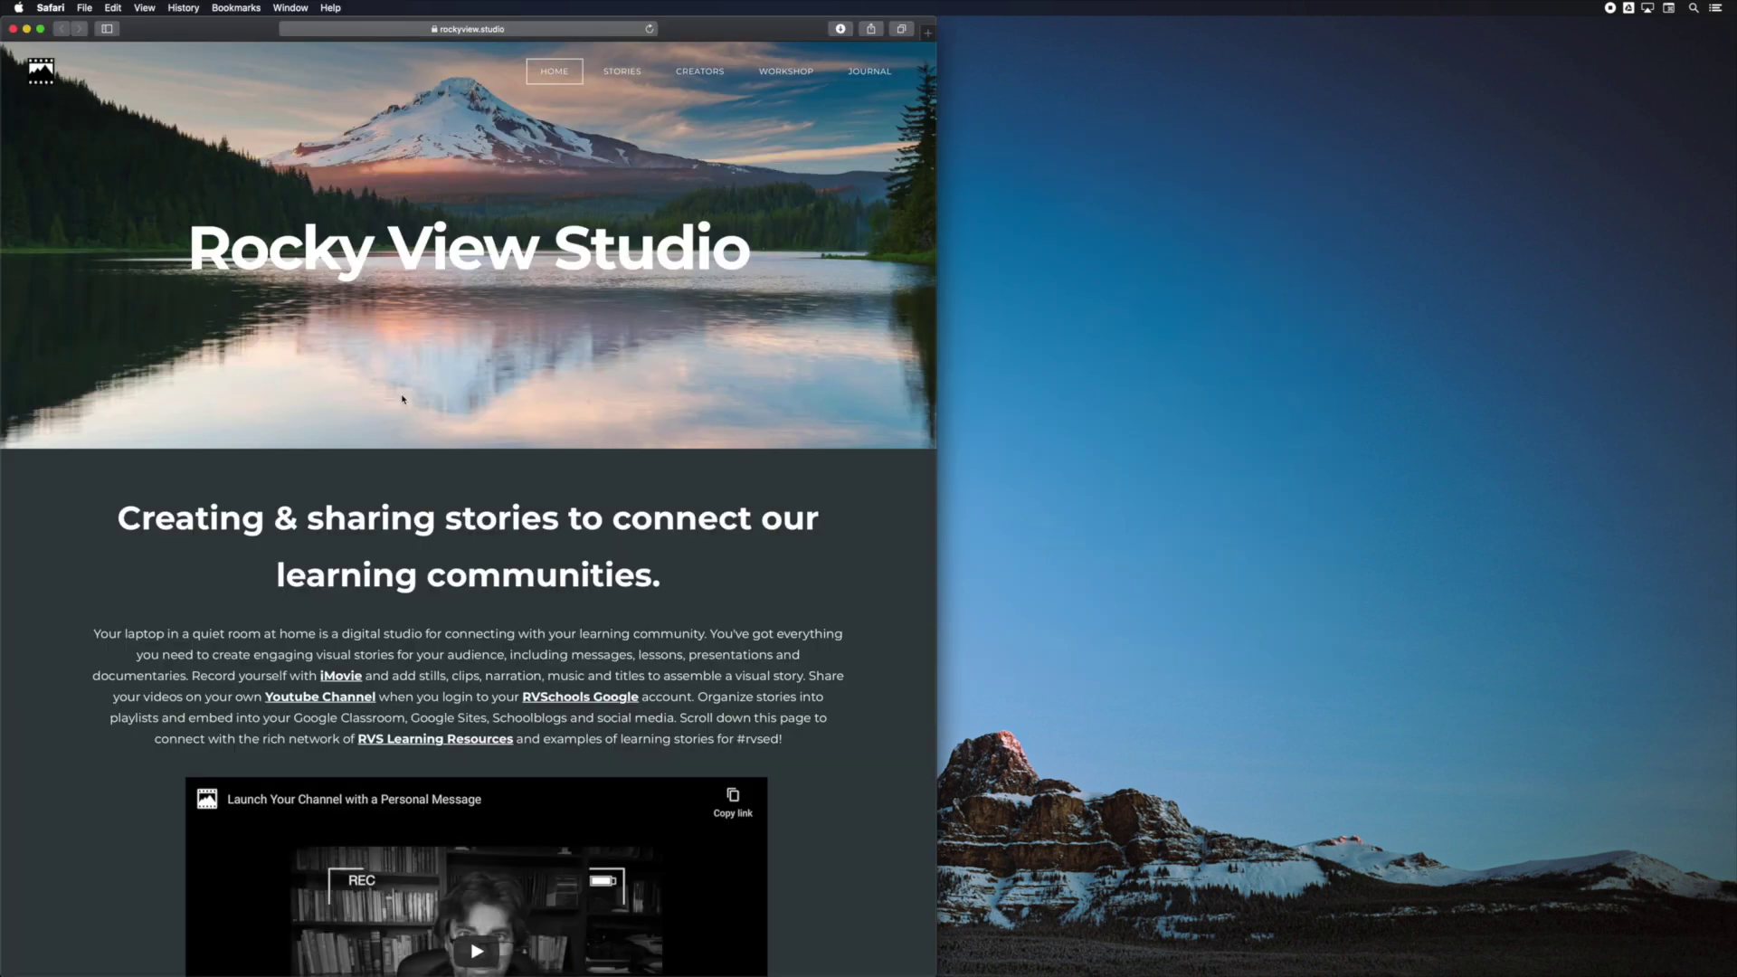
# - Scroll down the rockyview.studio home page, then stop the recording from the menu bar
pyautogui.scroll(-5, 403, 400)
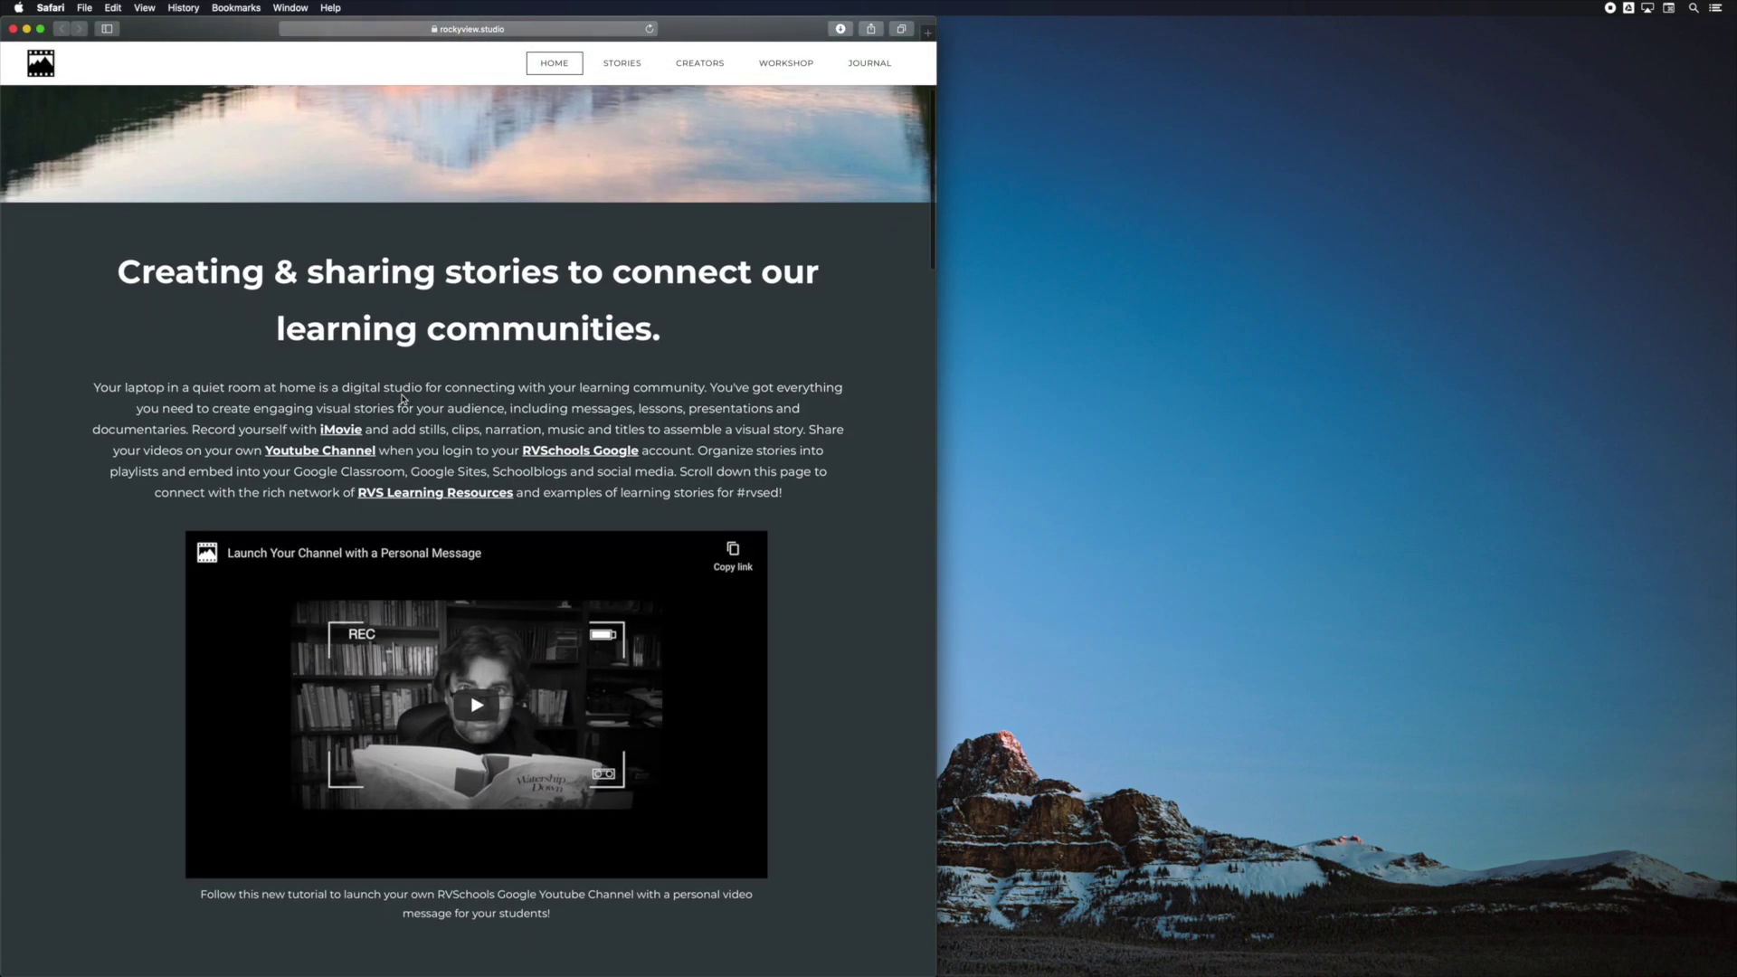
pyautogui.scroll(-10, 402, 399)
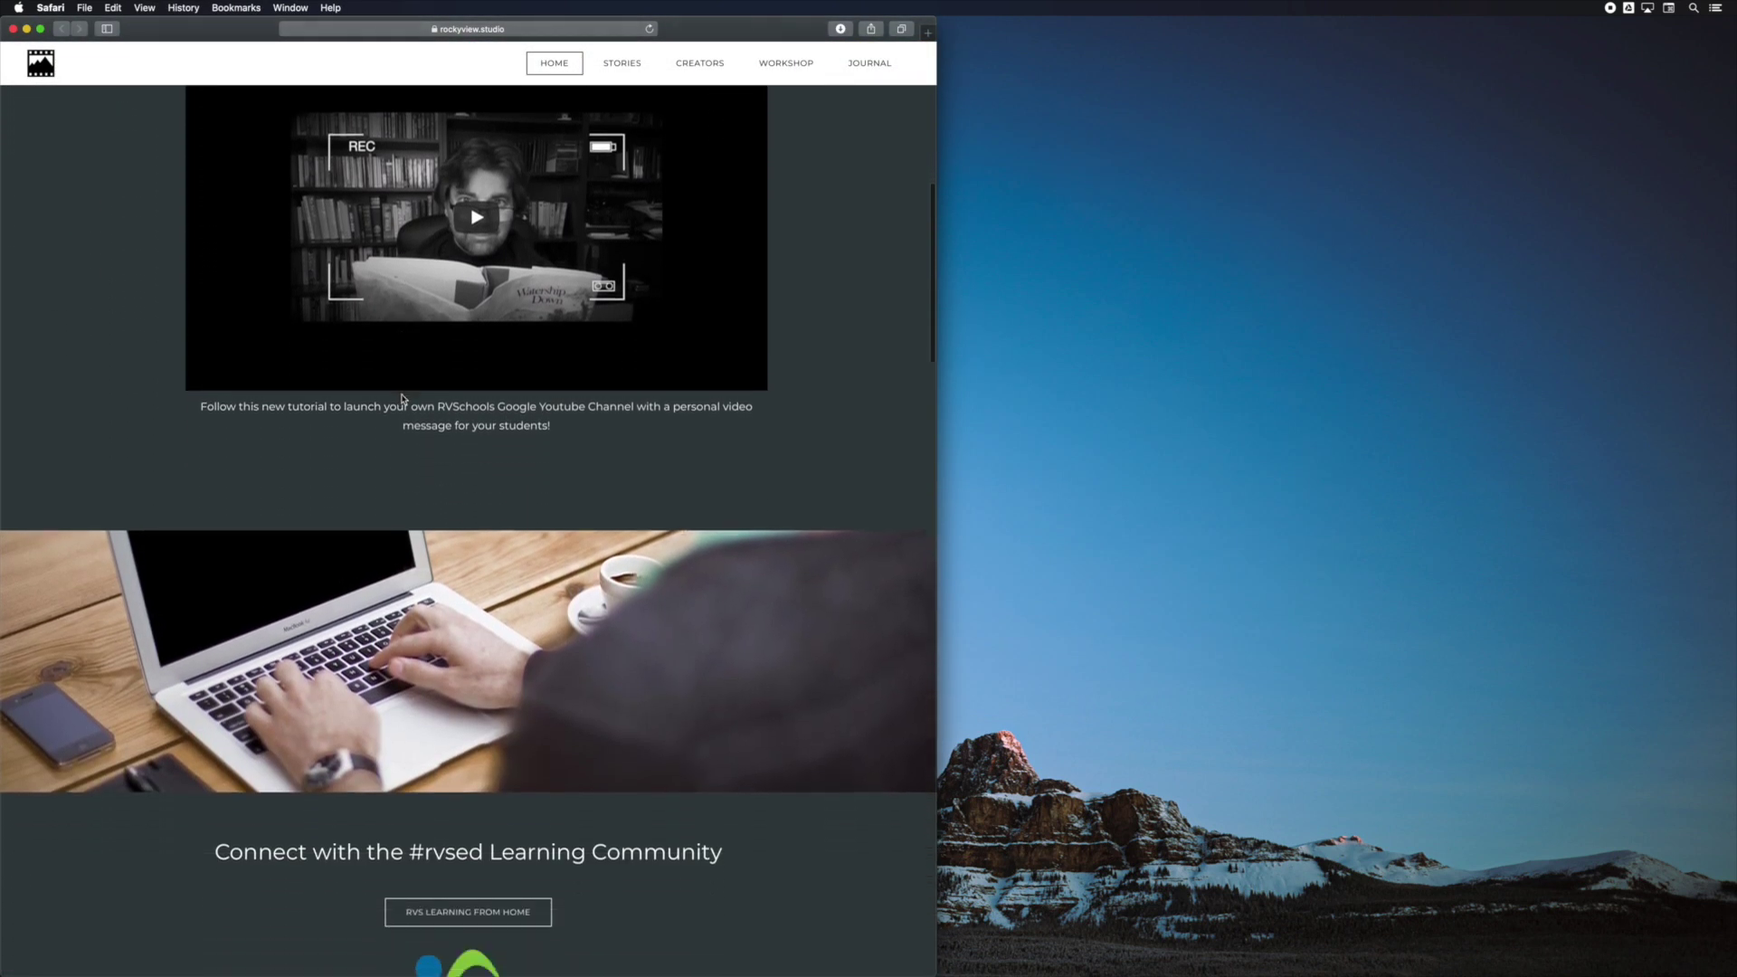
pyautogui.scroll(-4, 403, 399)
pyautogui.scroll(-7, 402, 399)
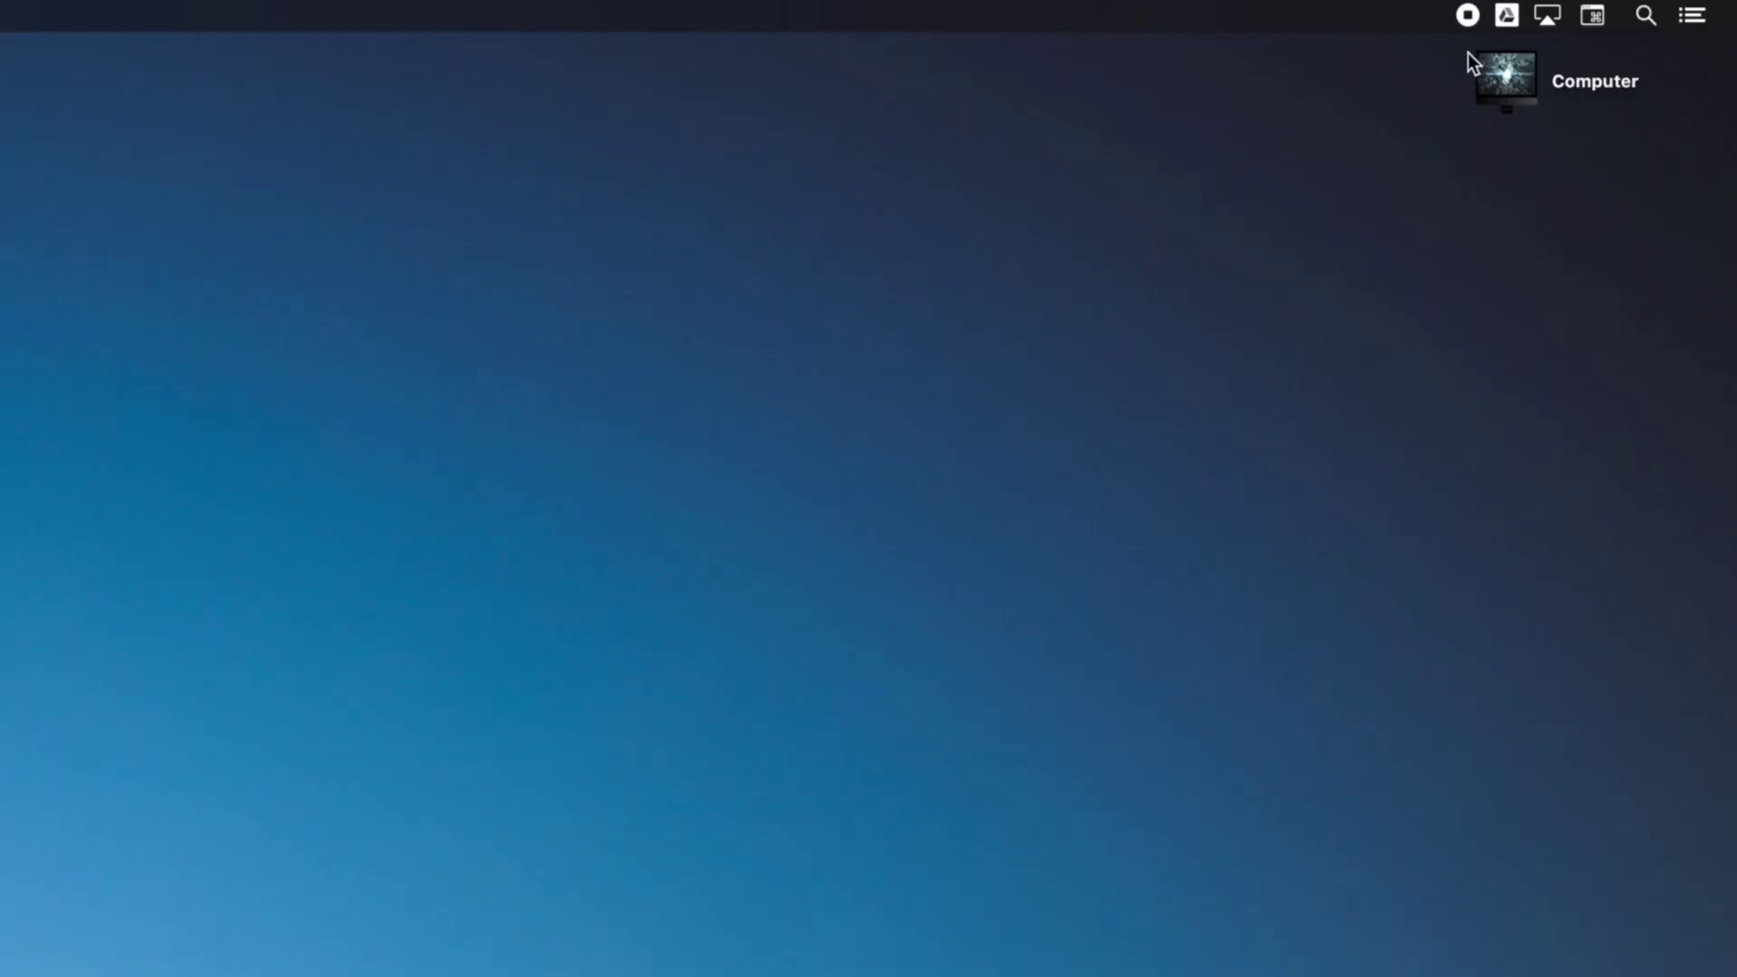
pyautogui.click(1469, 22)
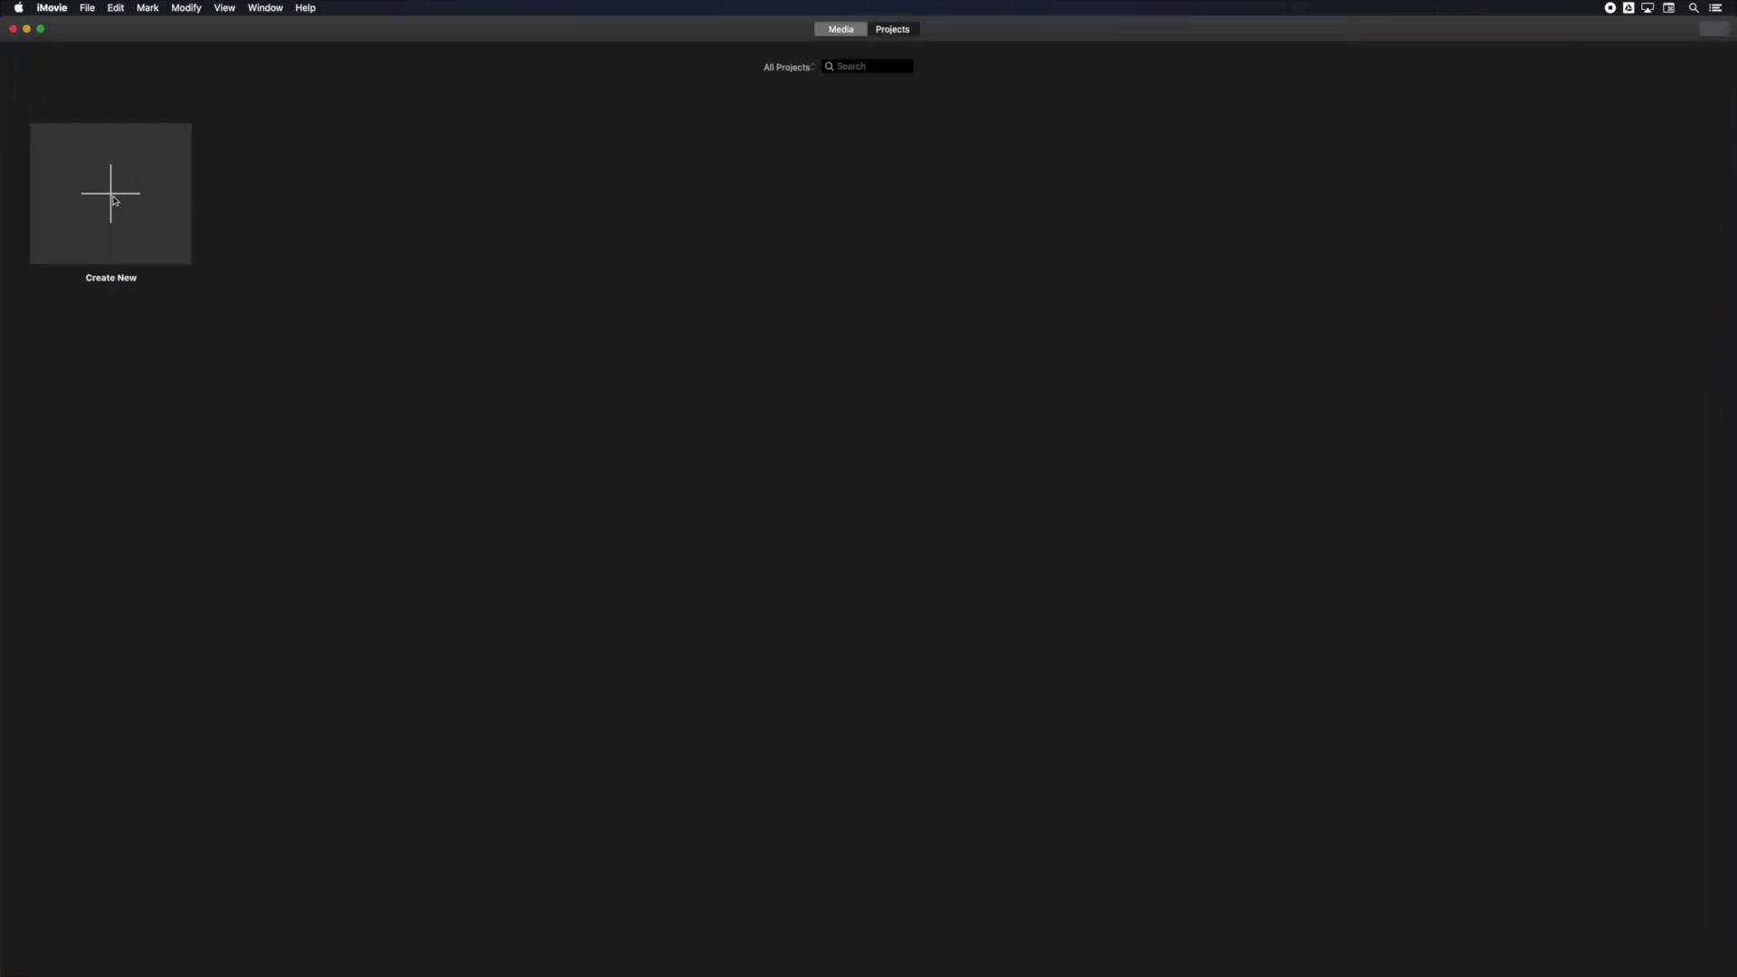
# - Create a new Movie project and import the Desktop Screen Recording into it
pyautogui.click(112, 202)
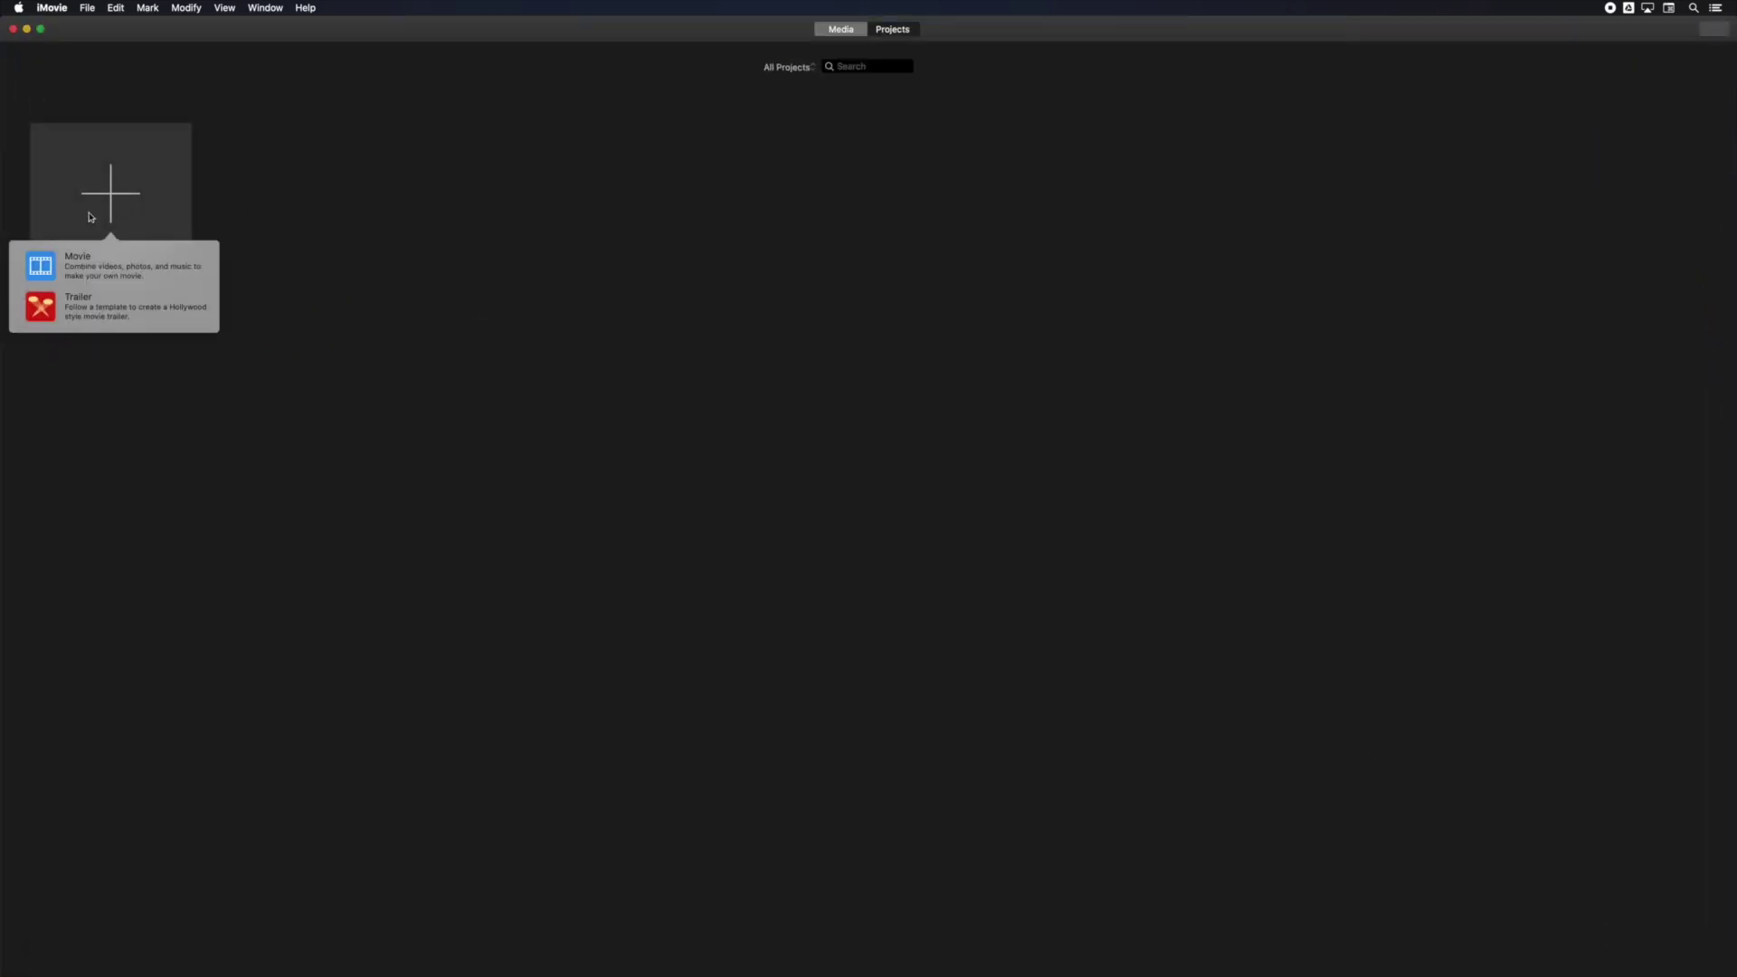
pyautogui.click(41, 268)
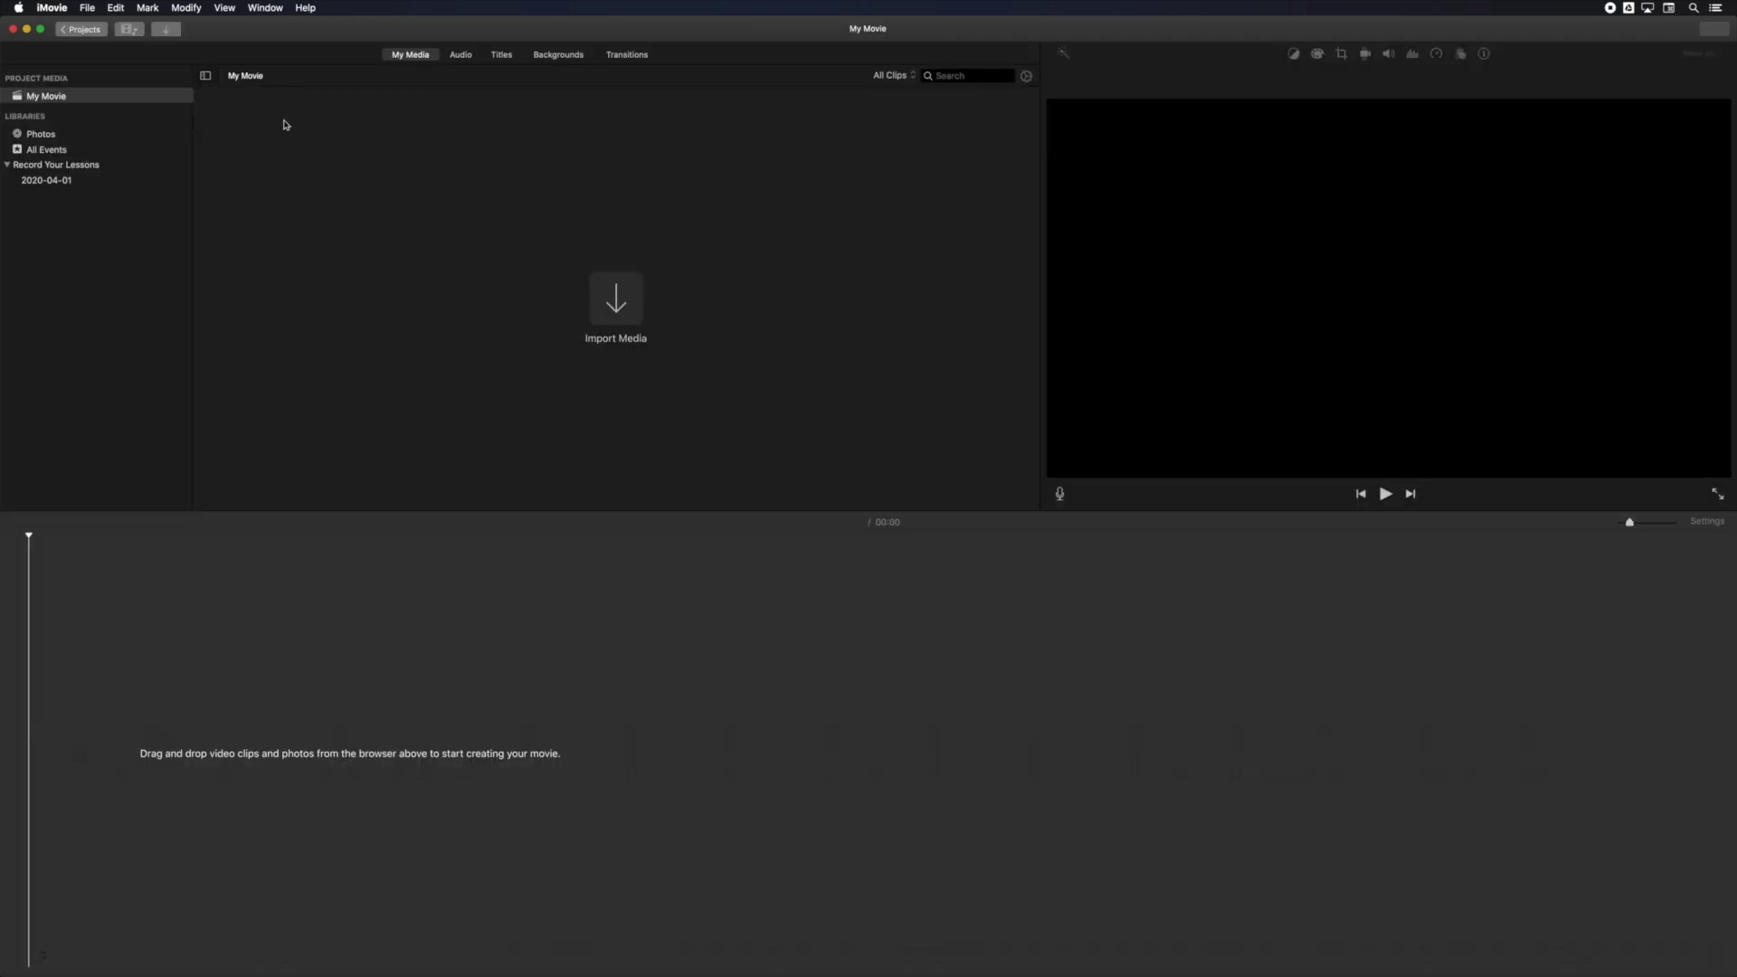
pyautogui.click(618, 310)
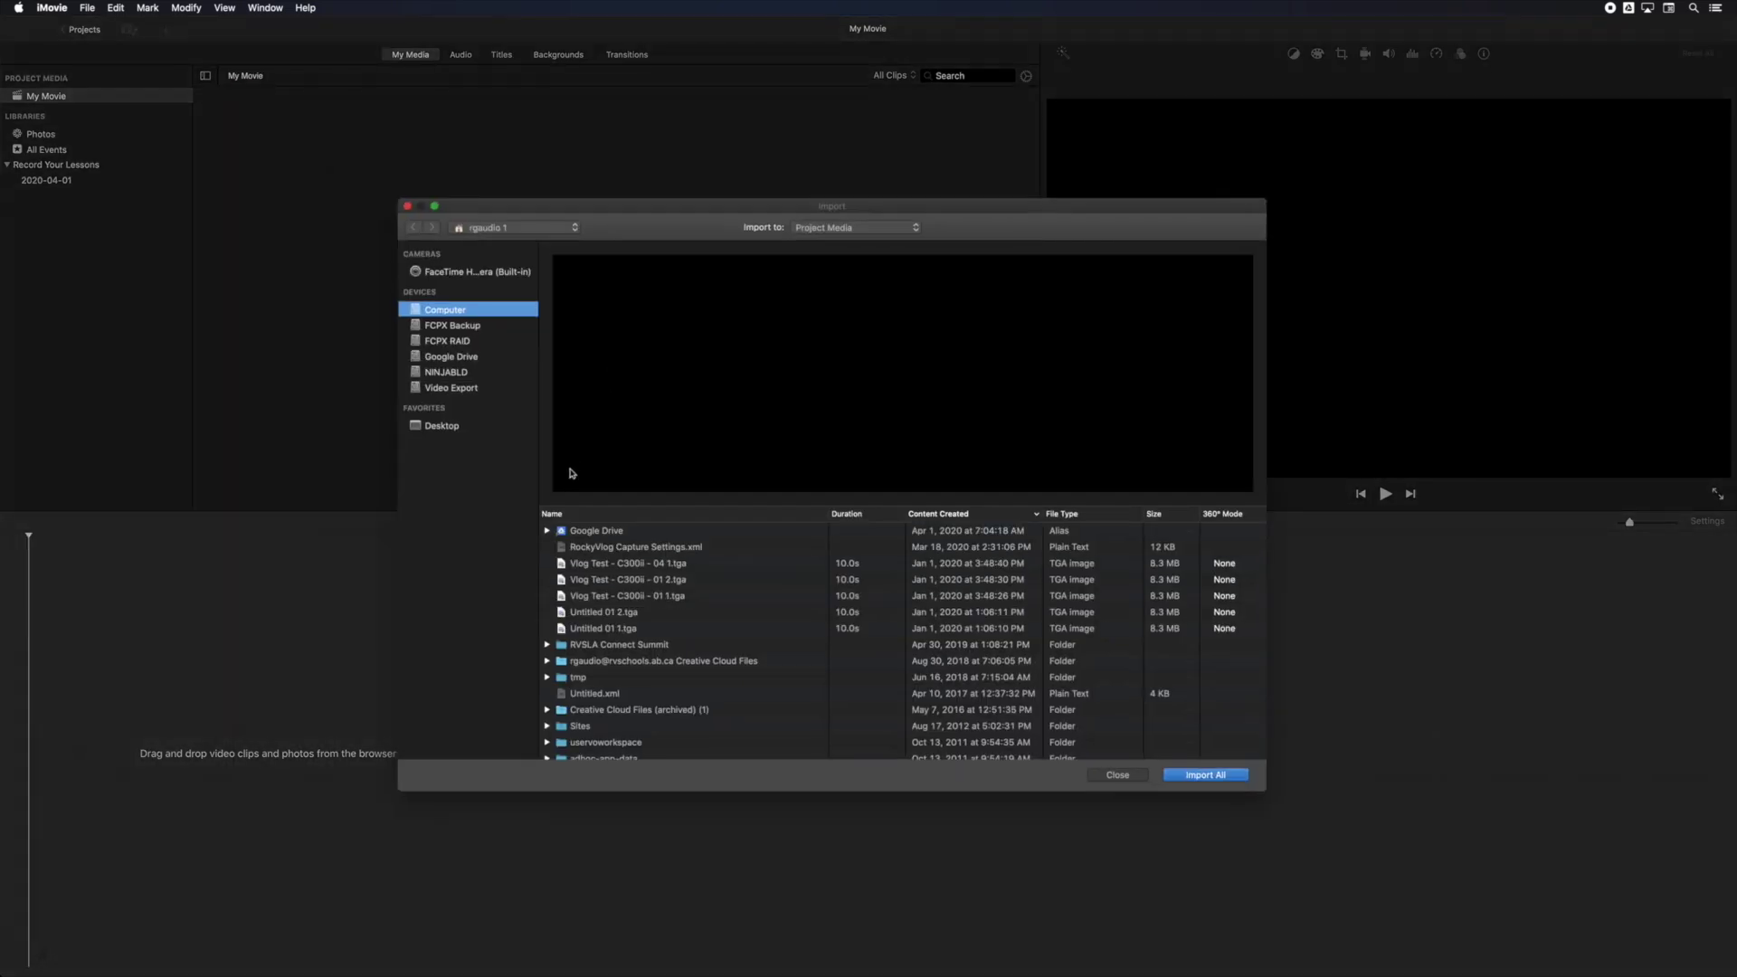
pyautogui.click(436, 429)
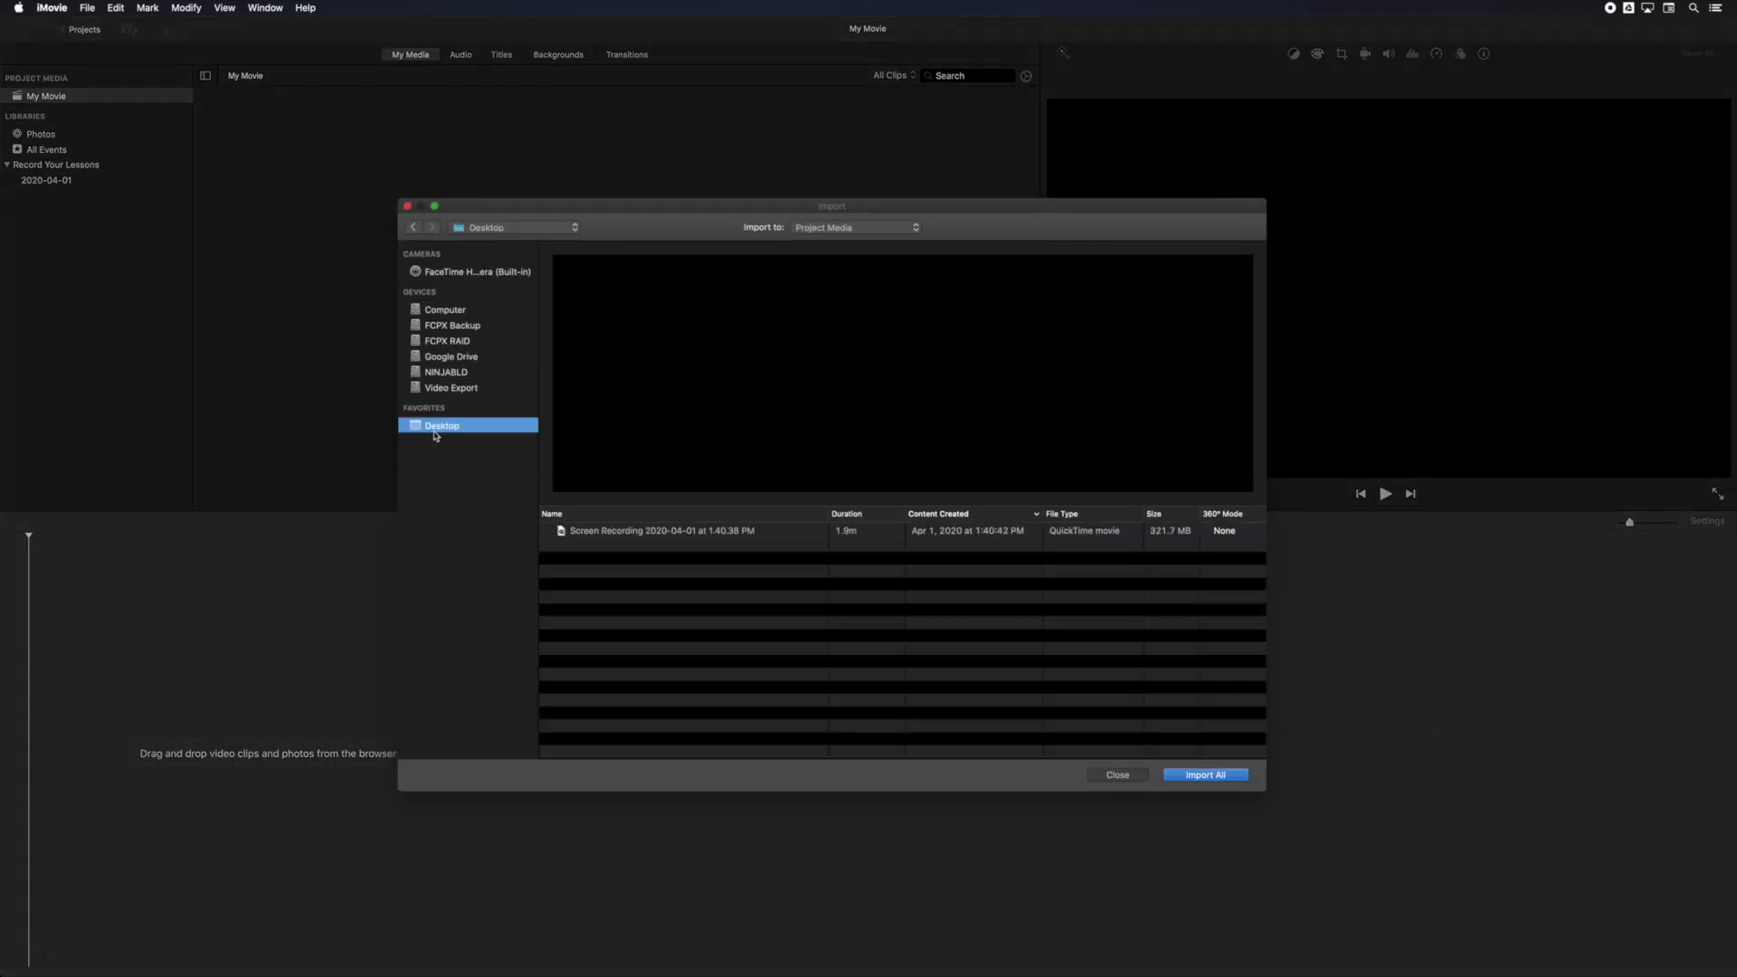
pyautogui.click(618, 532)
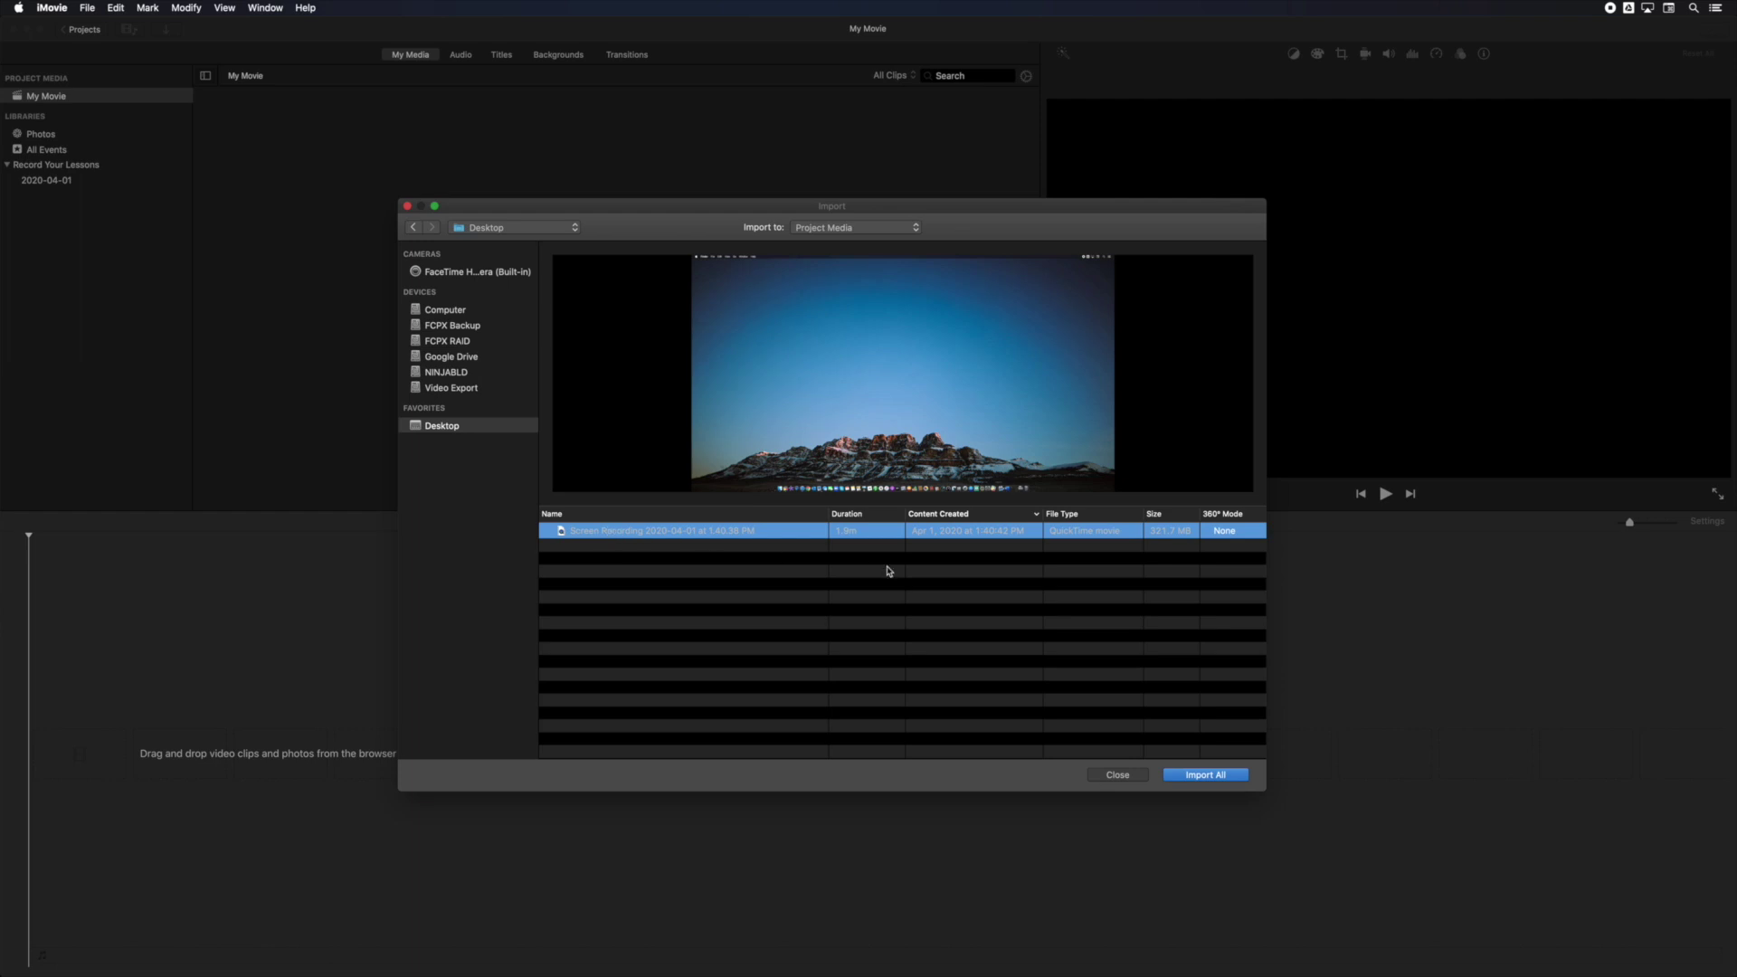
pyautogui.click(1212, 776)
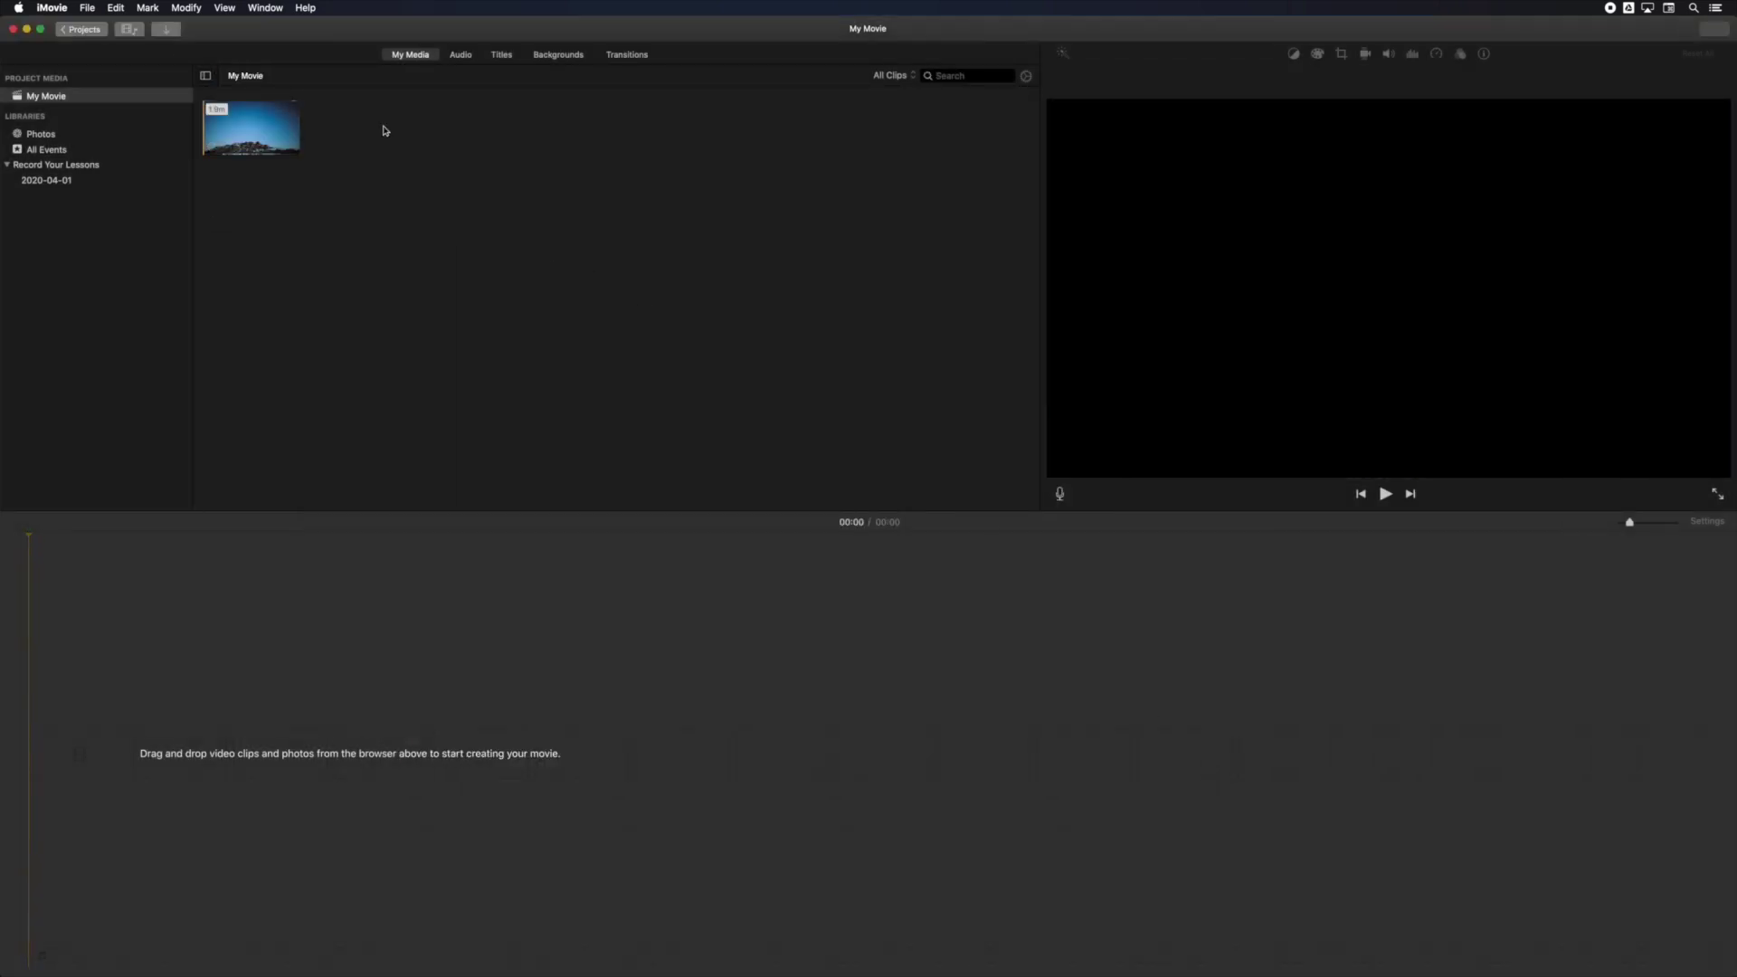
# - Add two marked ranges of the screen recording to the timeline, totalling 24 seconds
pyautogui.click(230, 127)
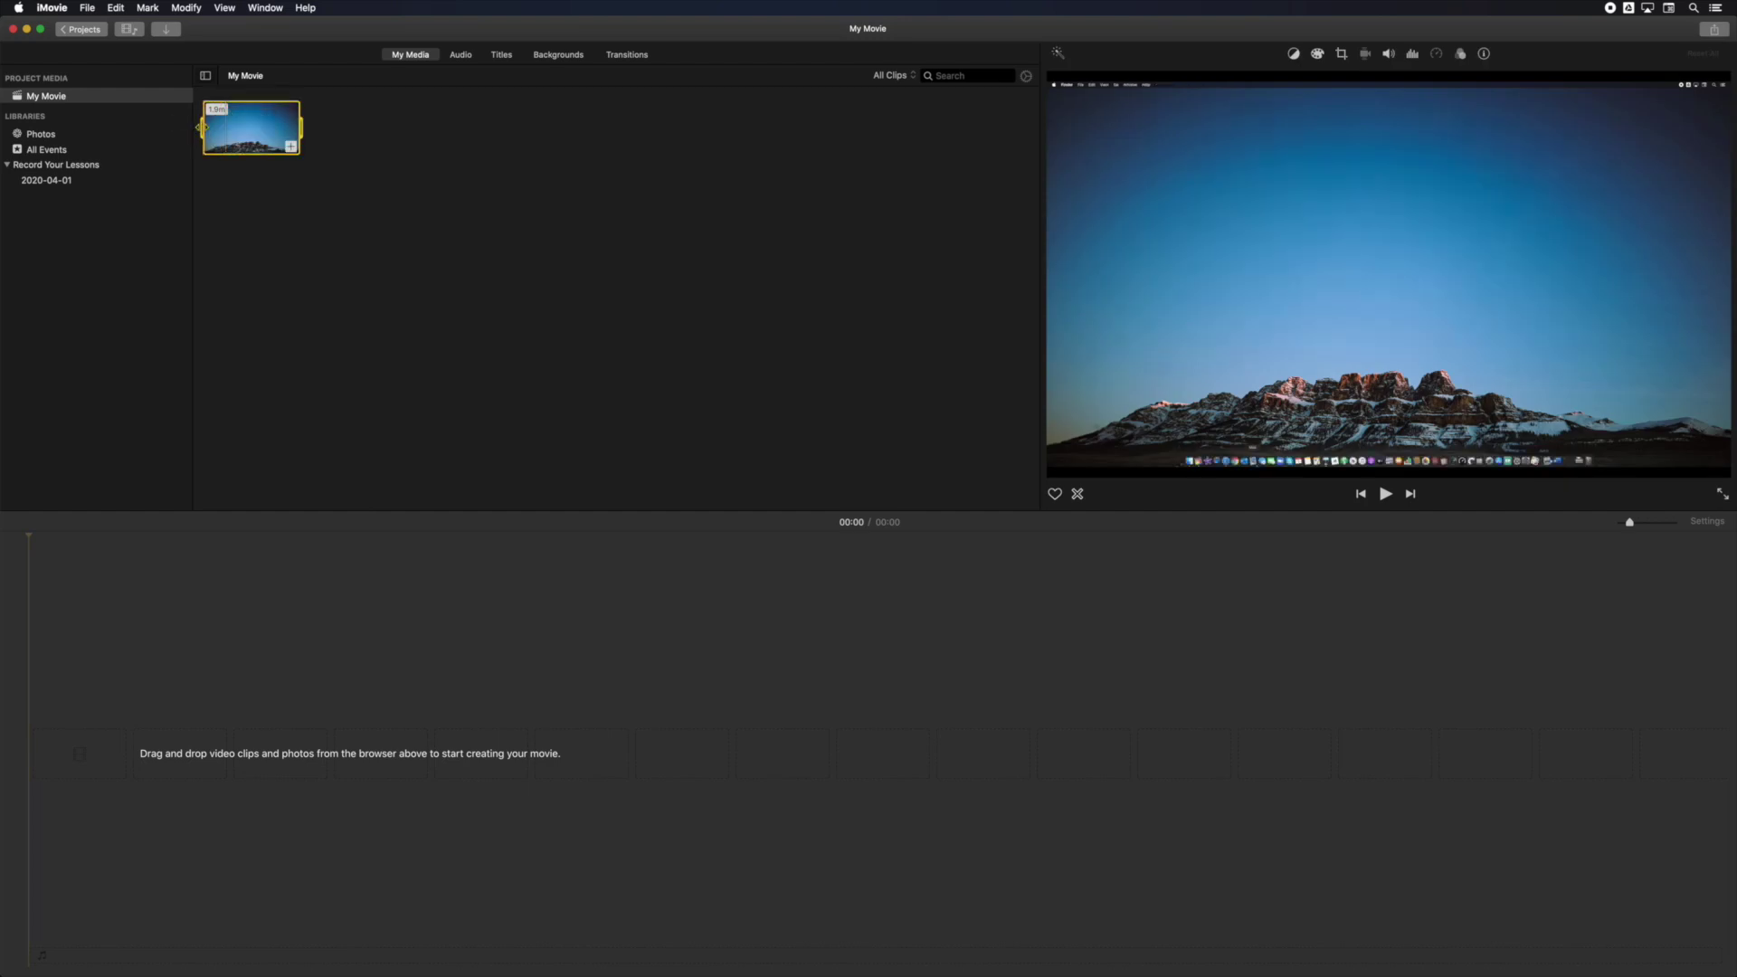
pyautogui.moveTo(201, 126); pyautogui.dragTo(258, 126)
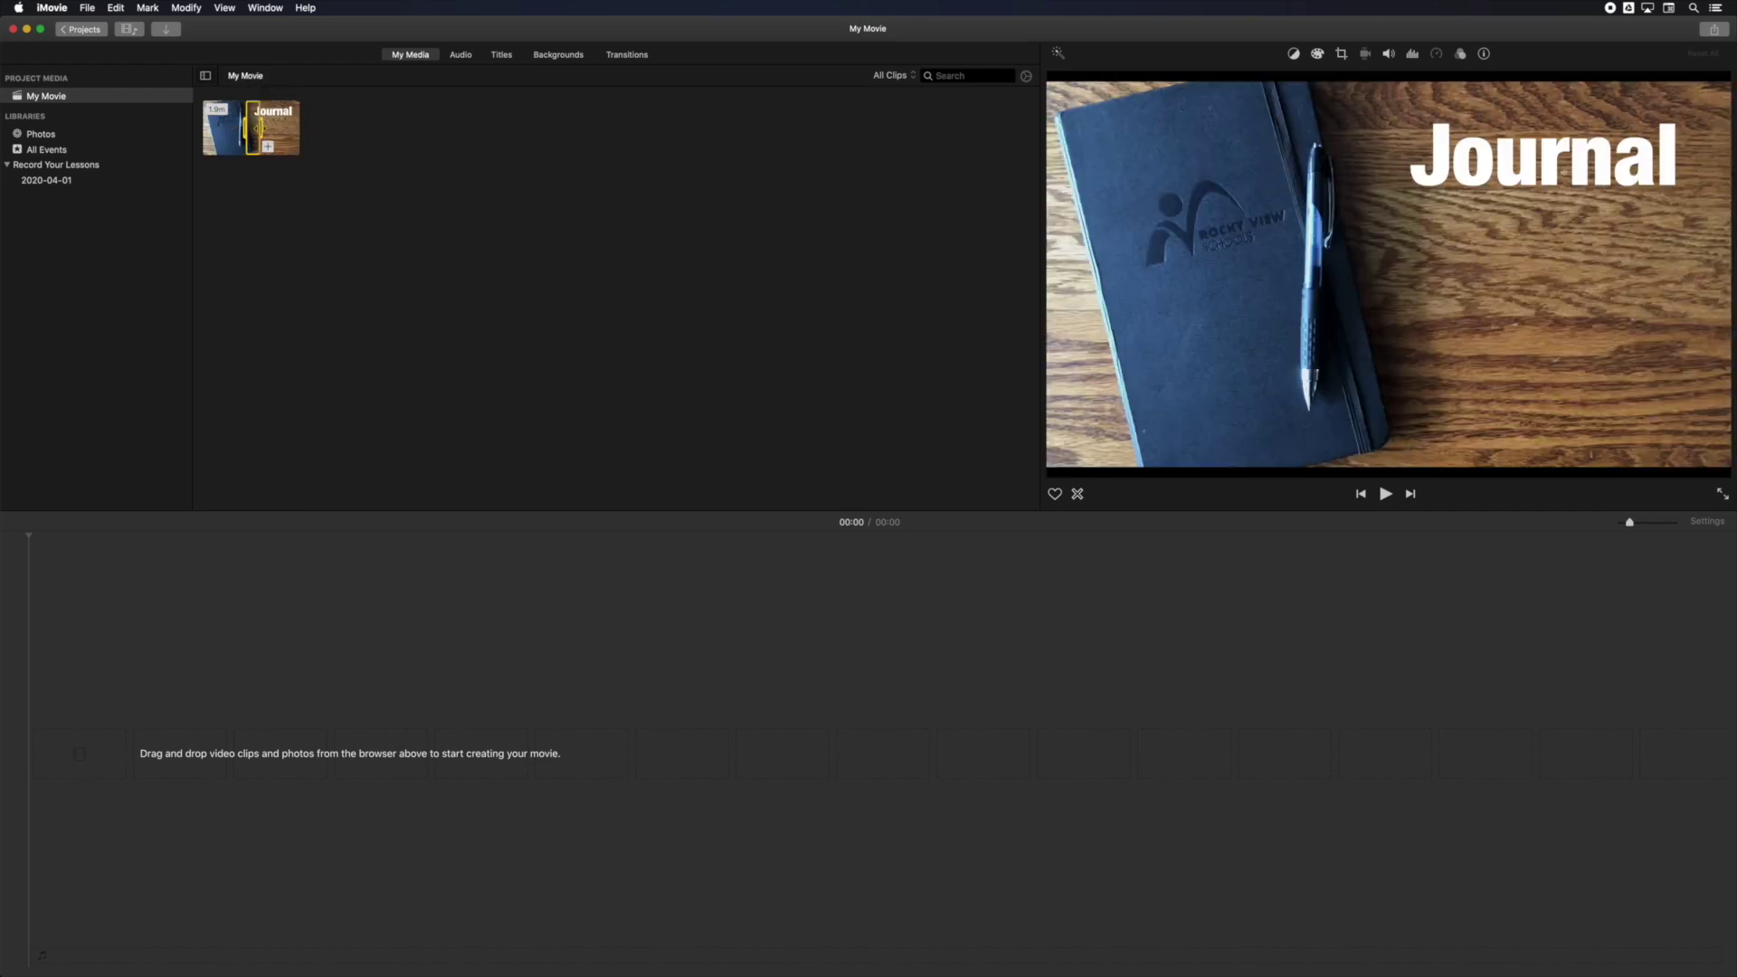
pyautogui.click(268, 150)
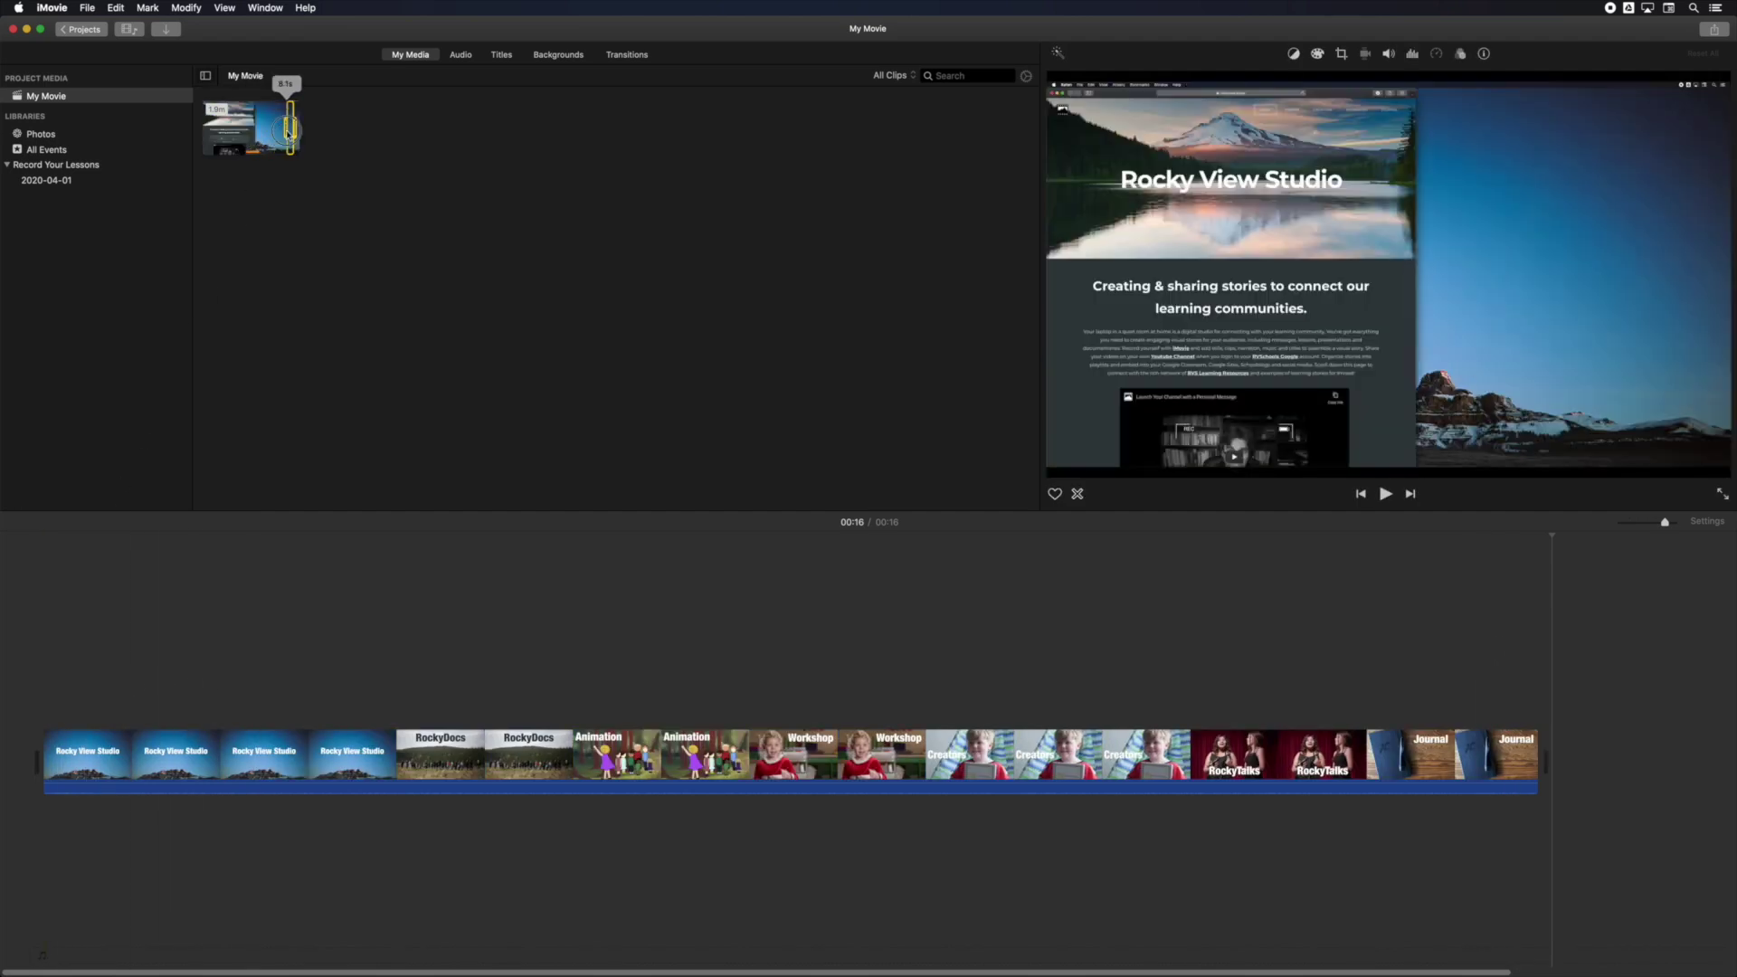
pyautogui.moveTo(288, 134); pyautogui.dragTo(295, 146)
pyautogui.click(295, 148)
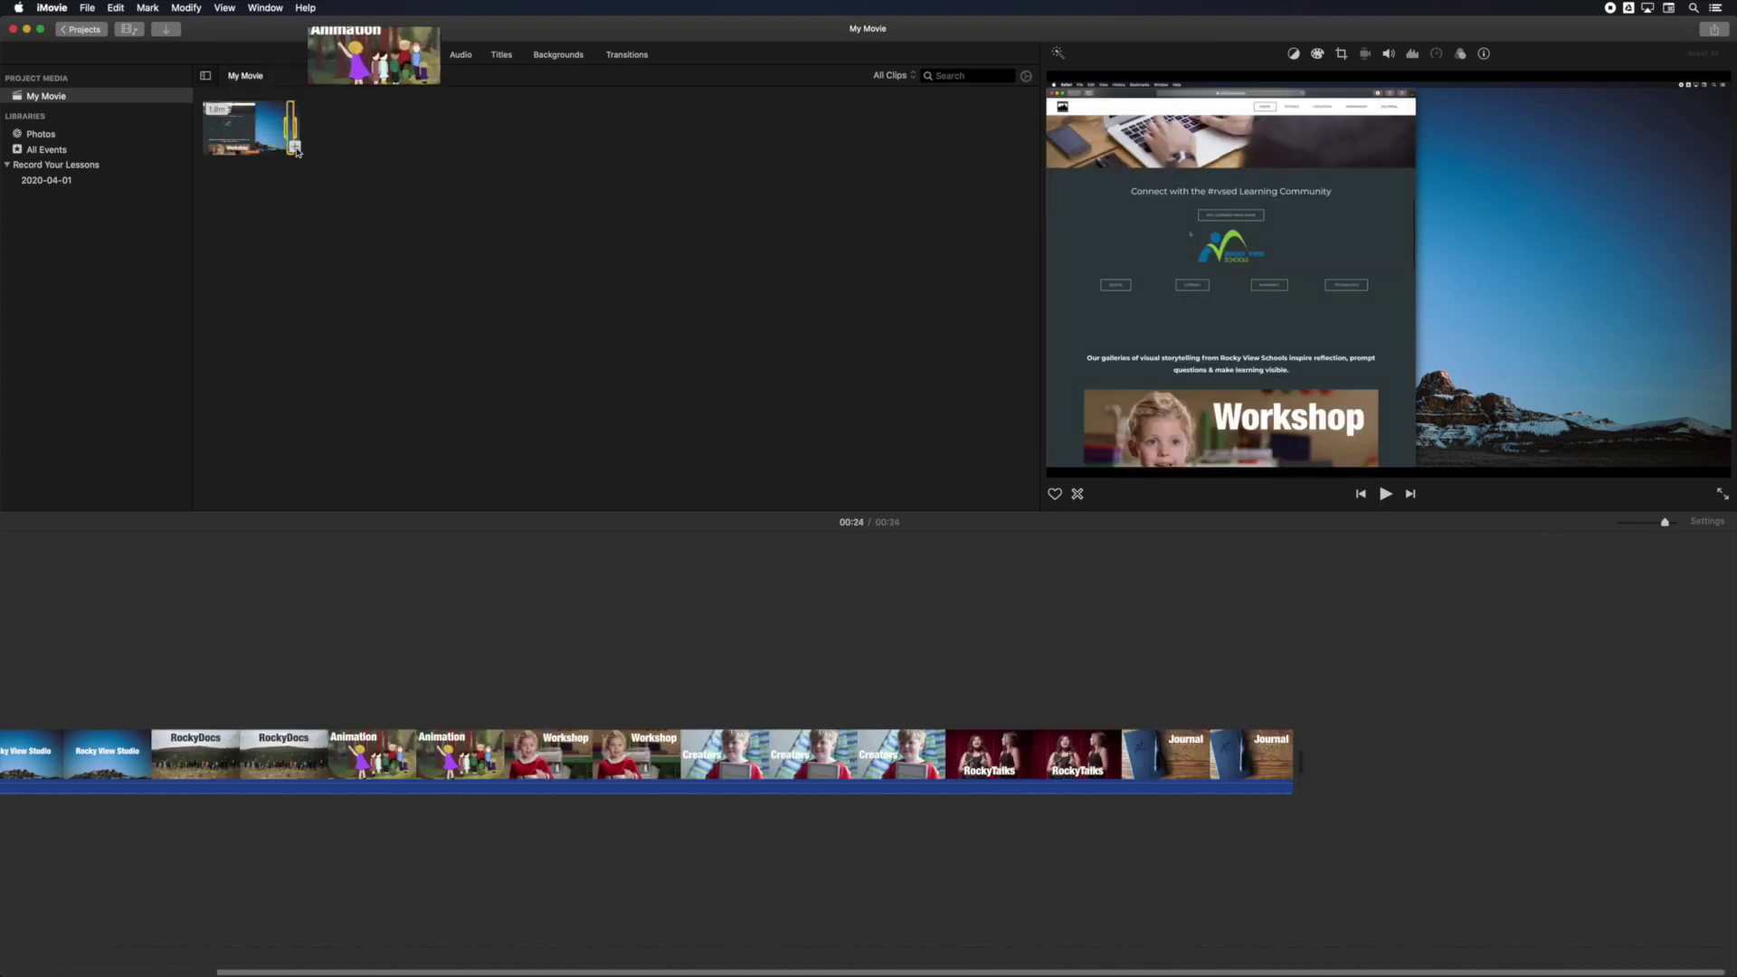
# - Drag a Centered title to the movie start and type 'My Fir' as its text
pyautogui.click(499, 56)
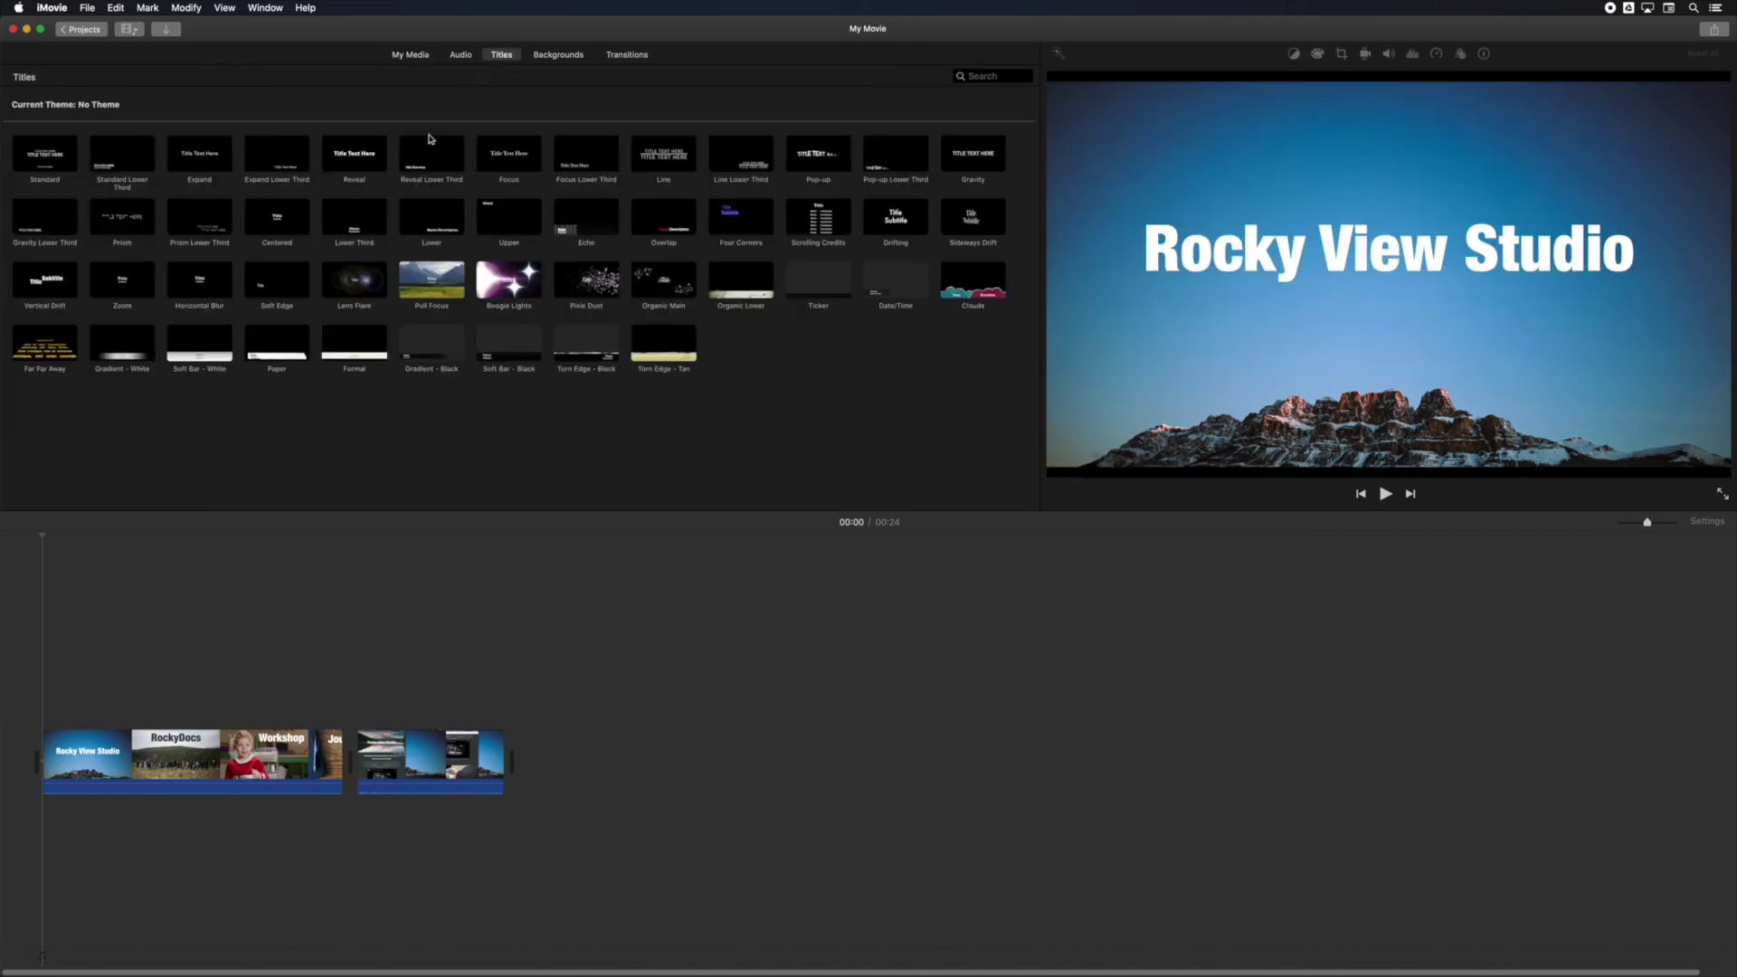
pyautogui.moveTo(286, 217); pyautogui.dragTo(29, 719)
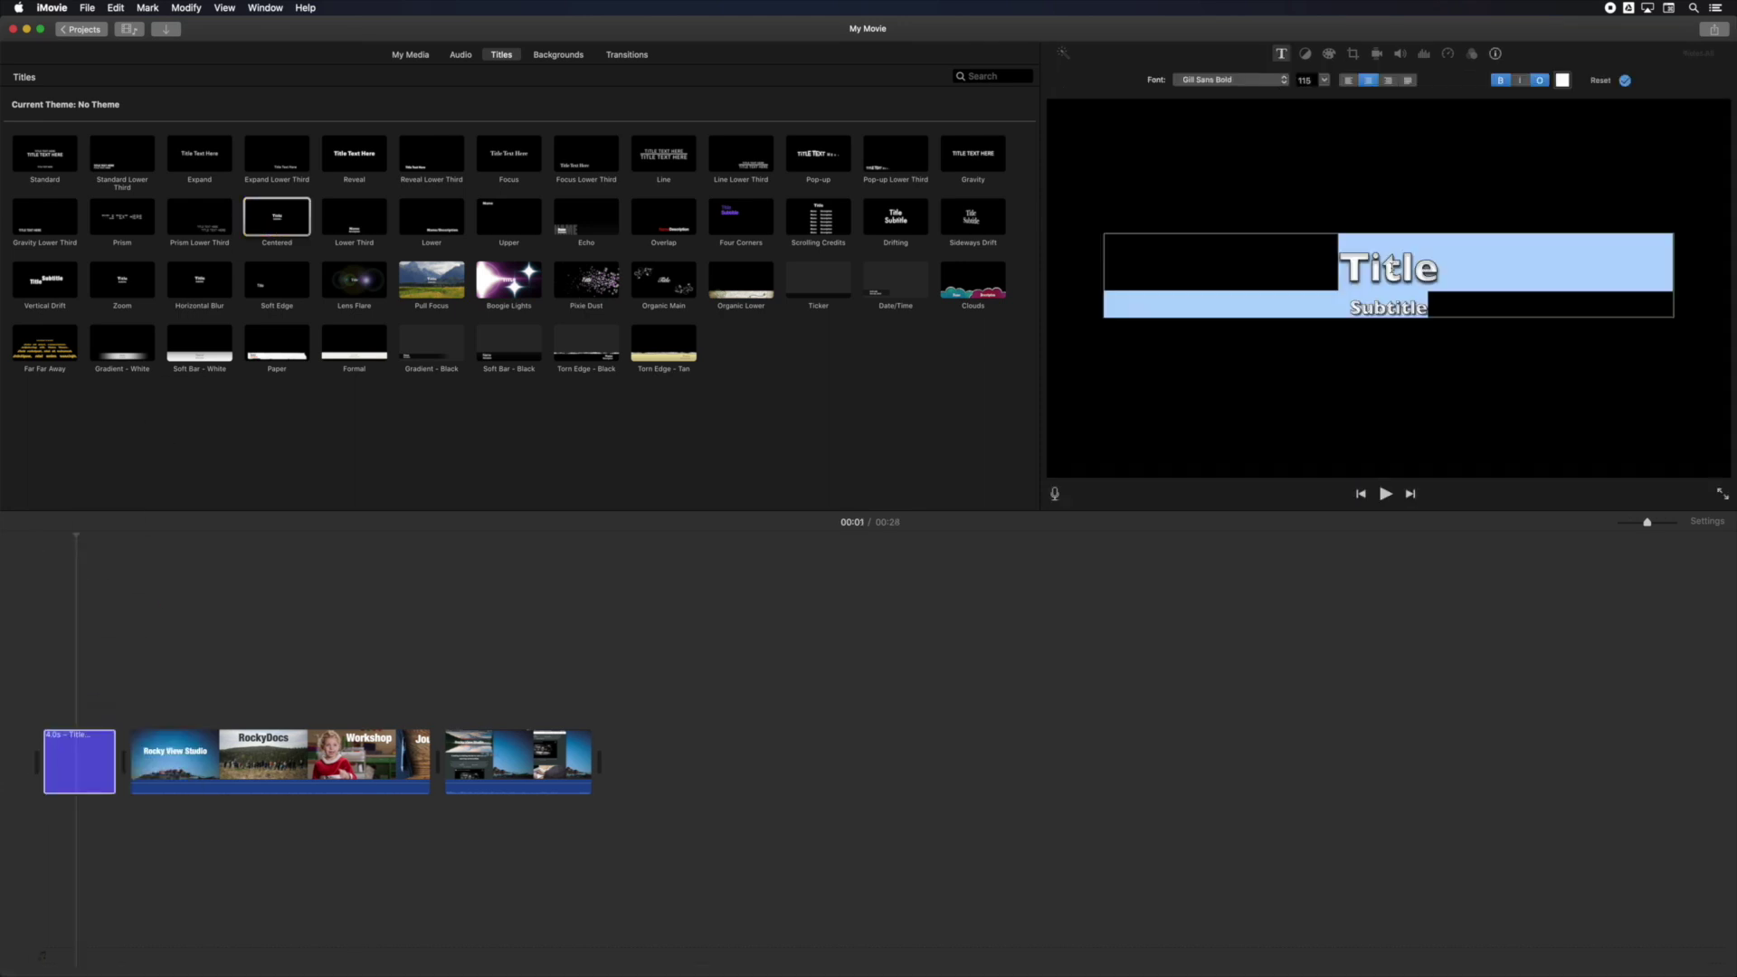
pyautogui.write('My Fir')
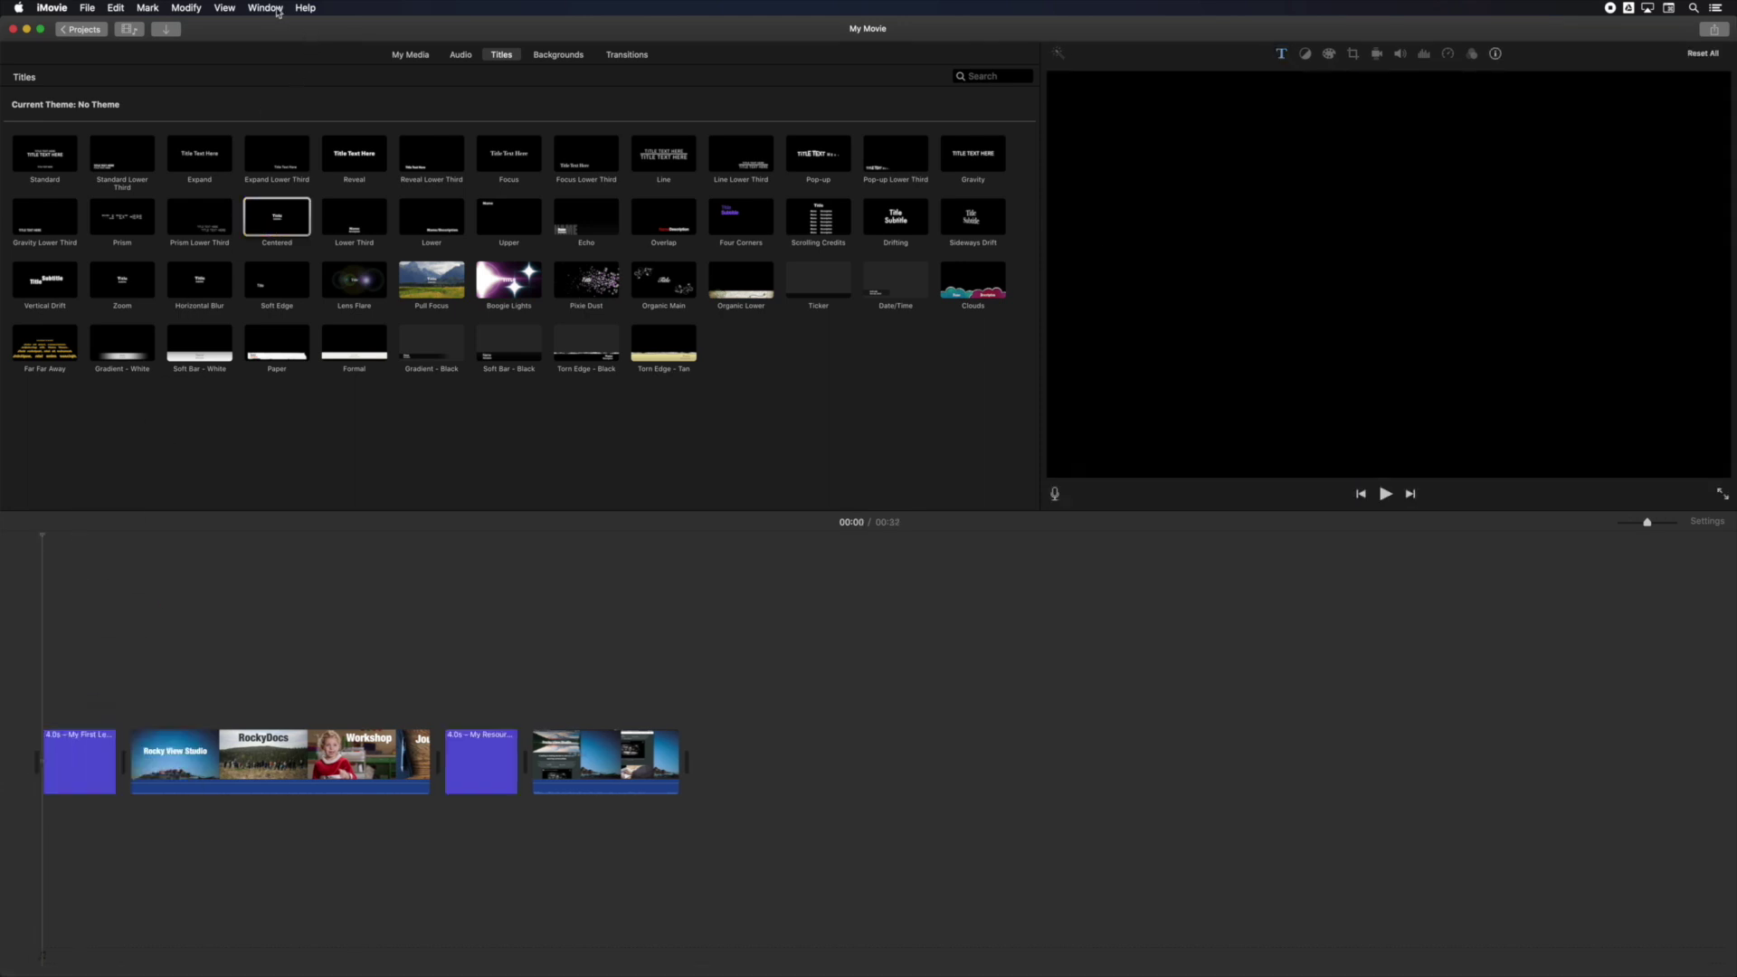
pyautogui.click(279, 11)
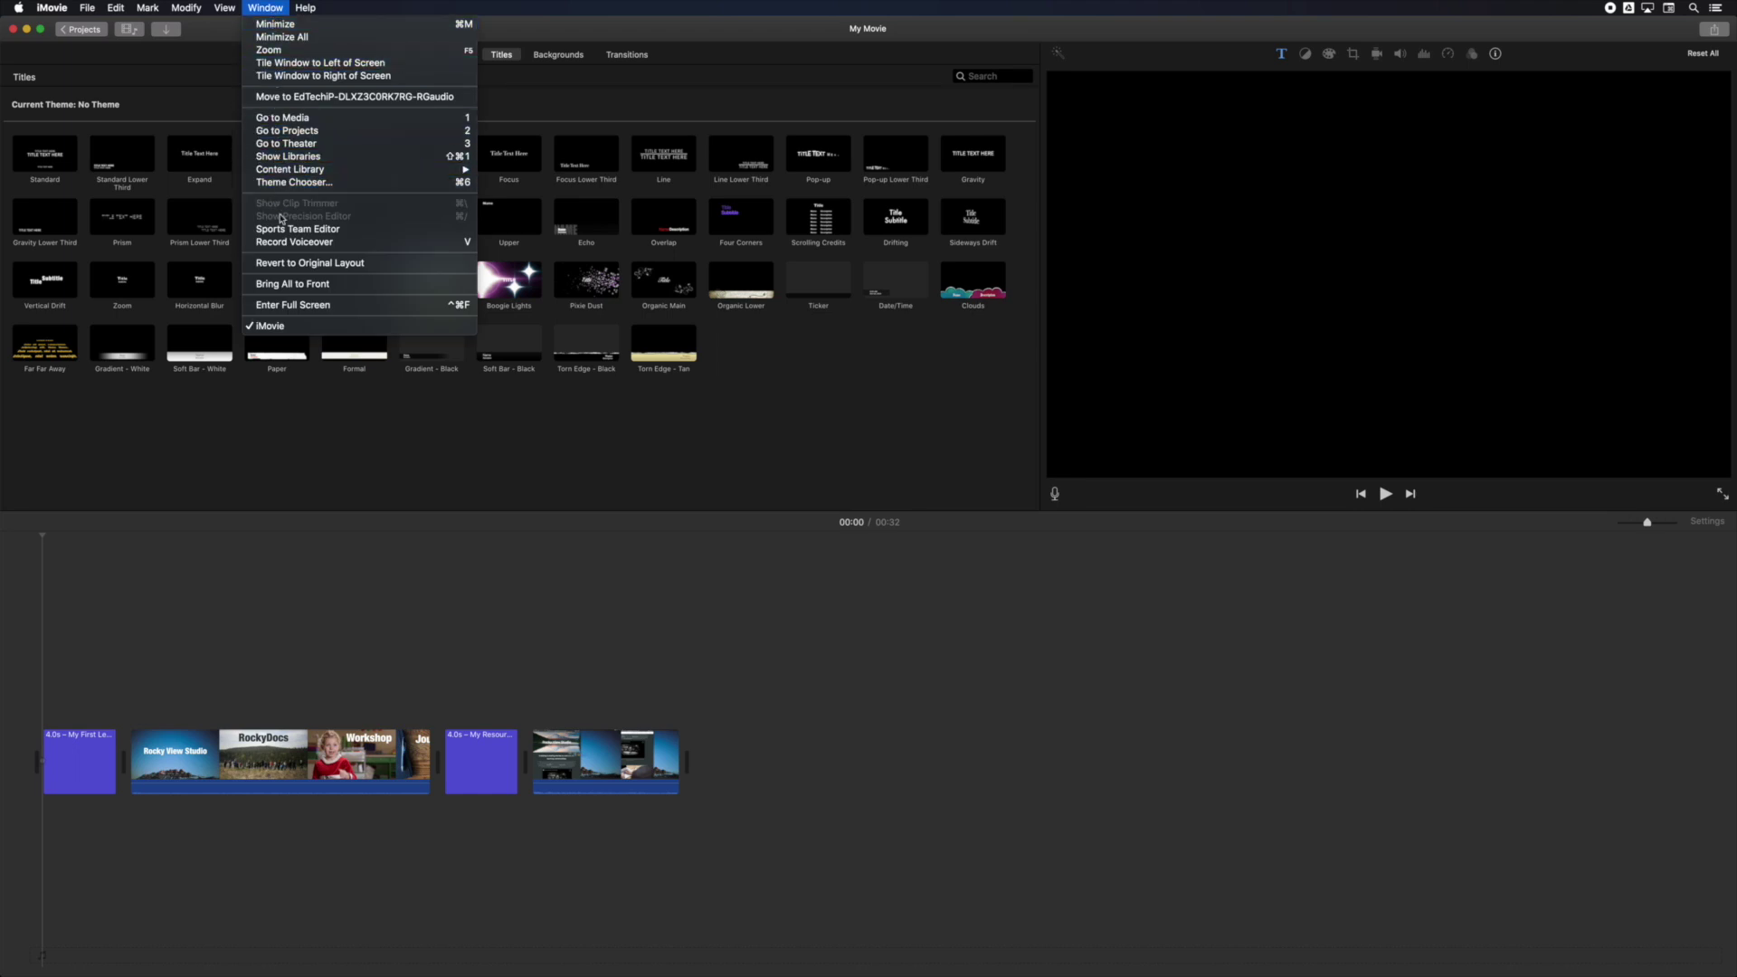
# - Record voiceover VO-1 and trim it to 12.4 seconds
pyautogui.click(282, 249)
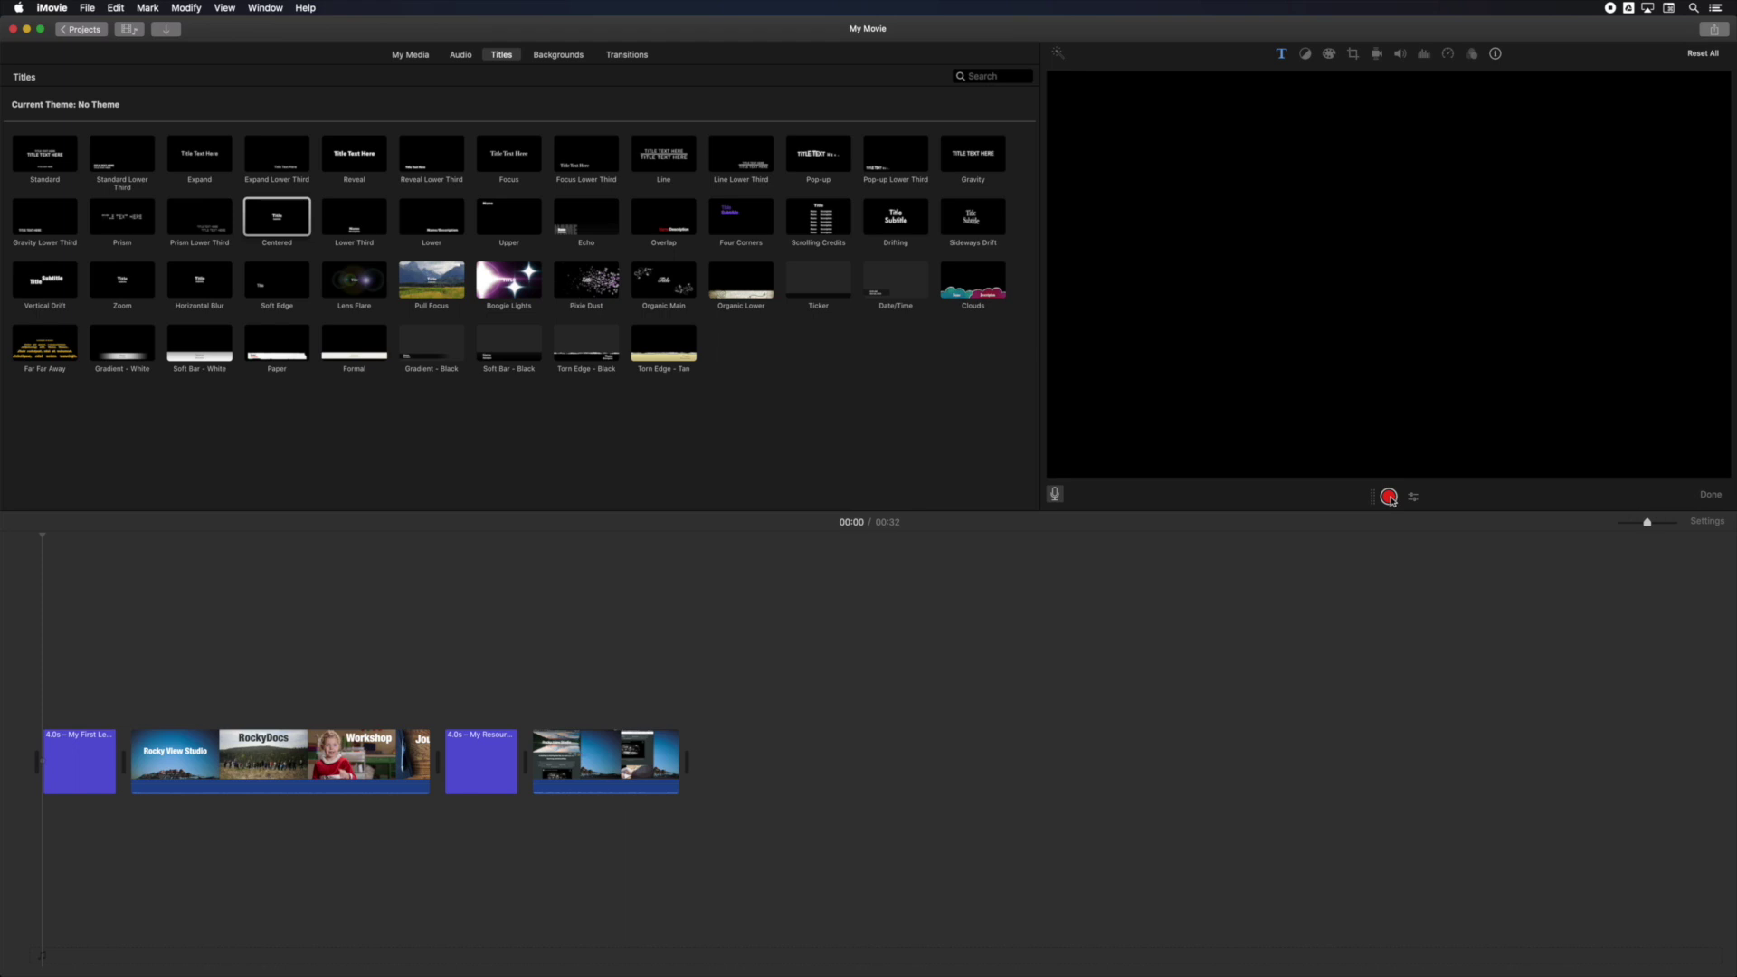
pyautogui.click(1389, 497)
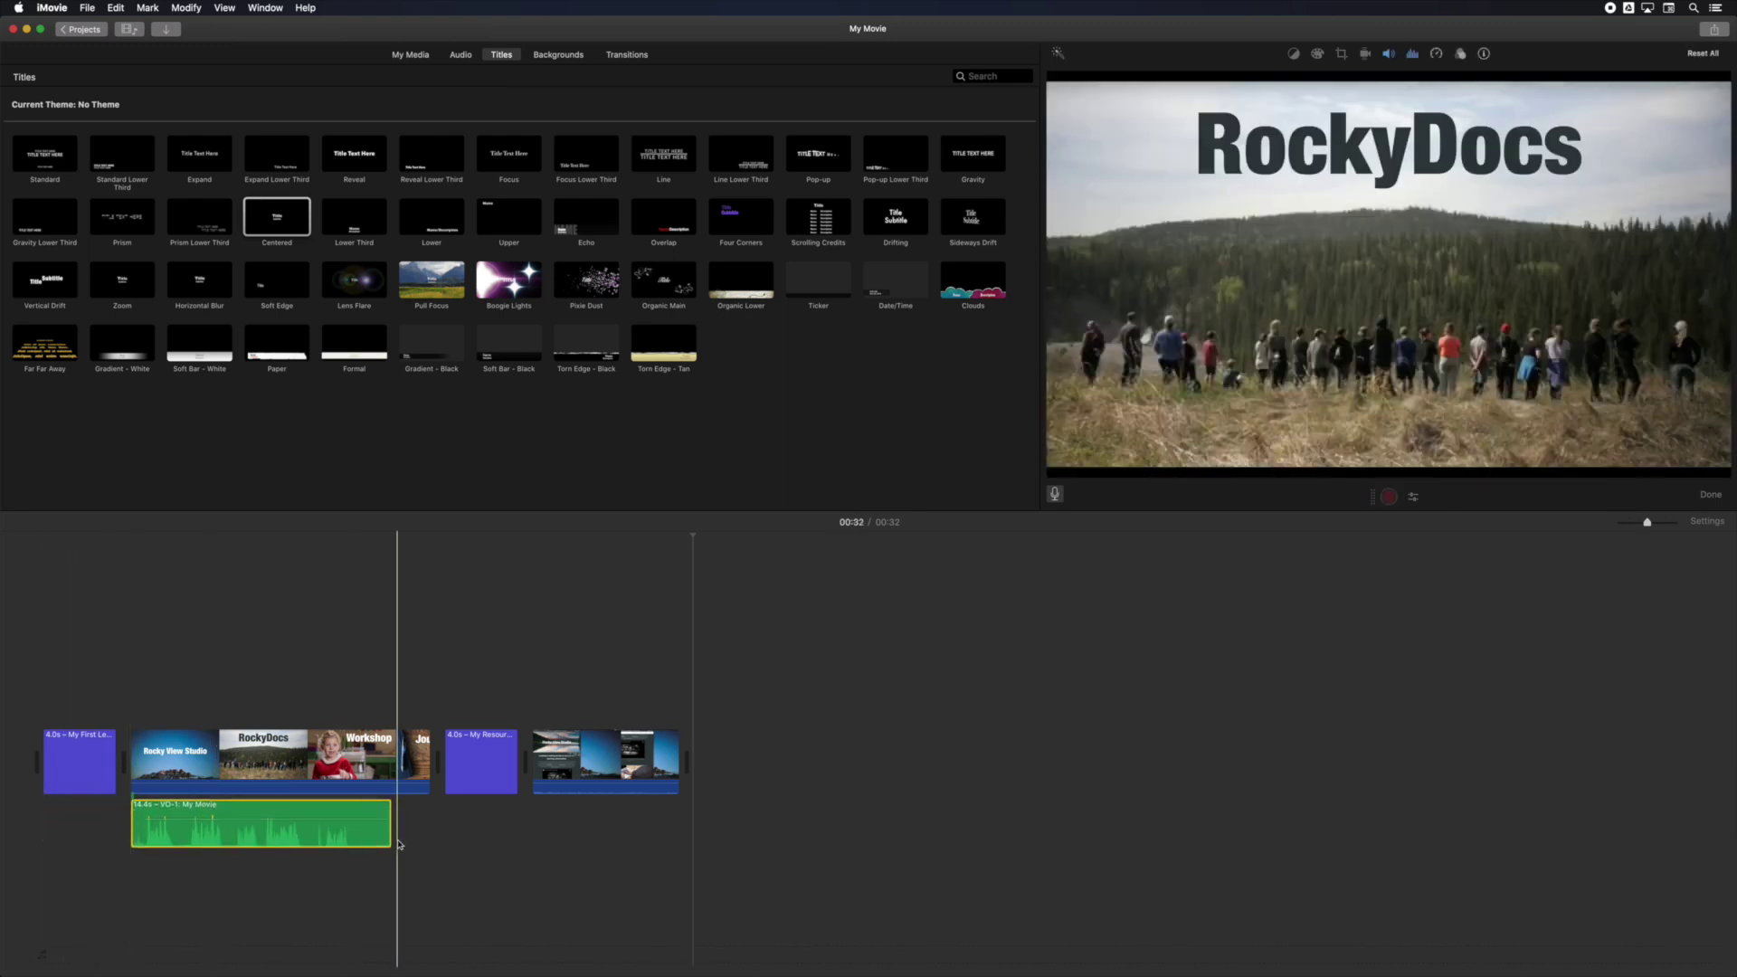
pyautogui.moveTo(395, 843); pyautogui.dragTo(352, 843)
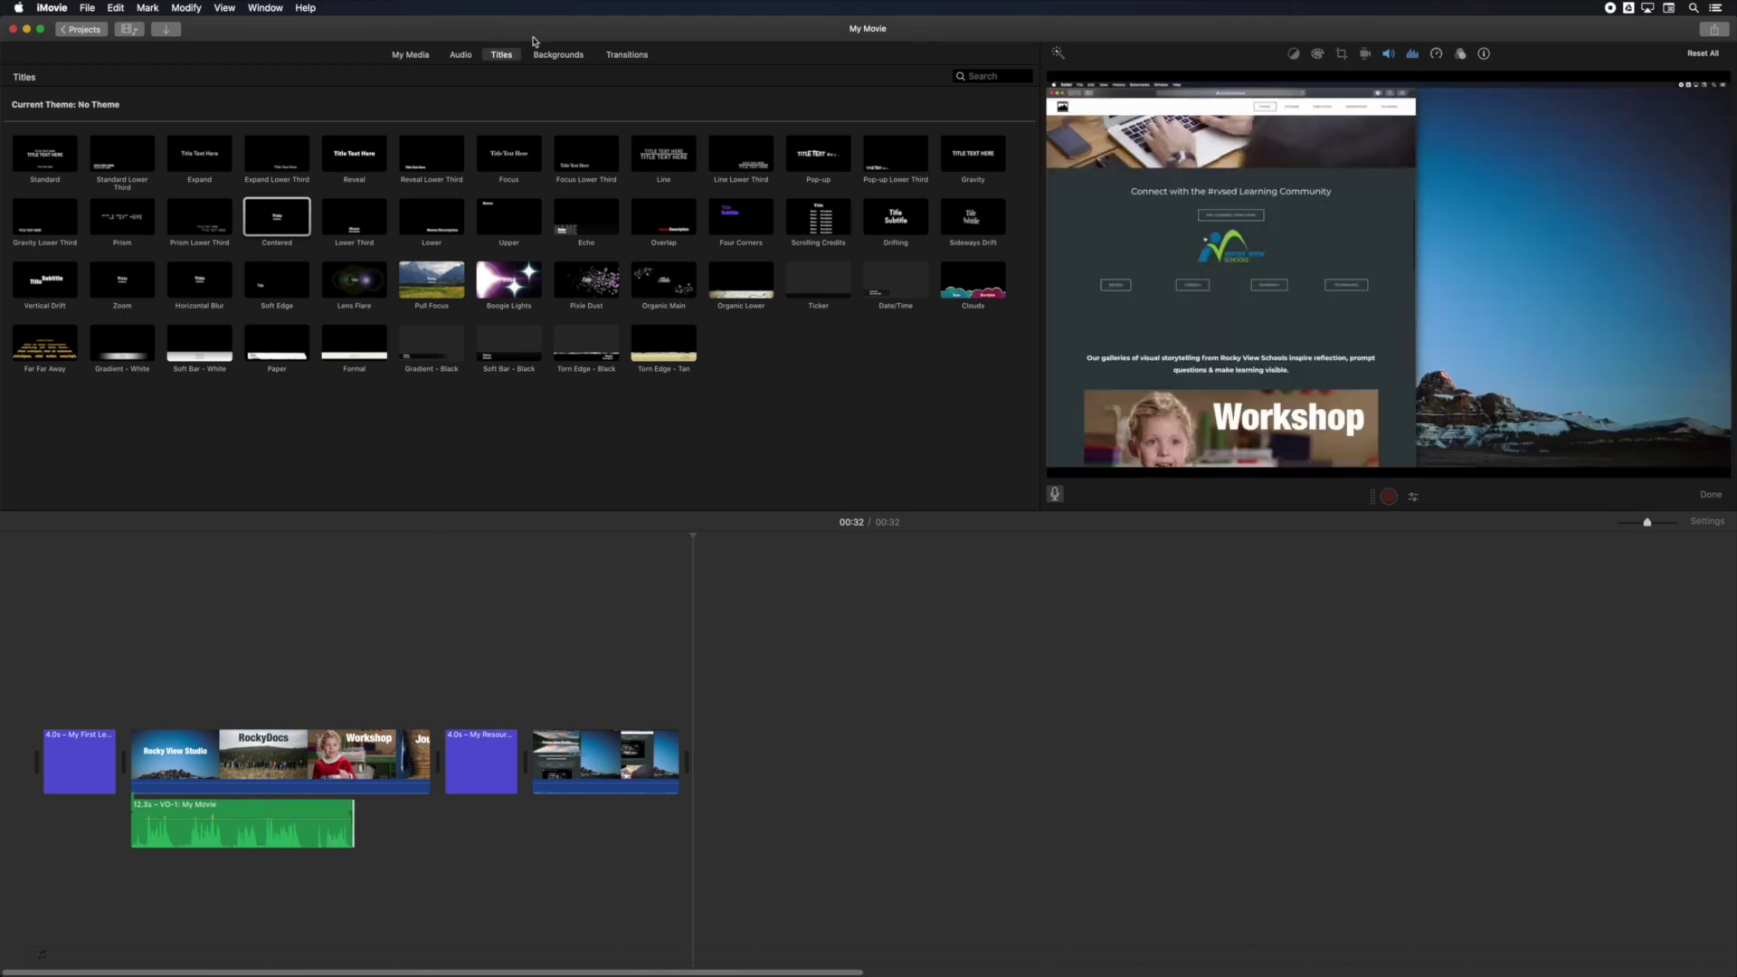
# - Drop a Cross Dissolve transition between two clips on the timeline
pyautogui.click(630, 55)
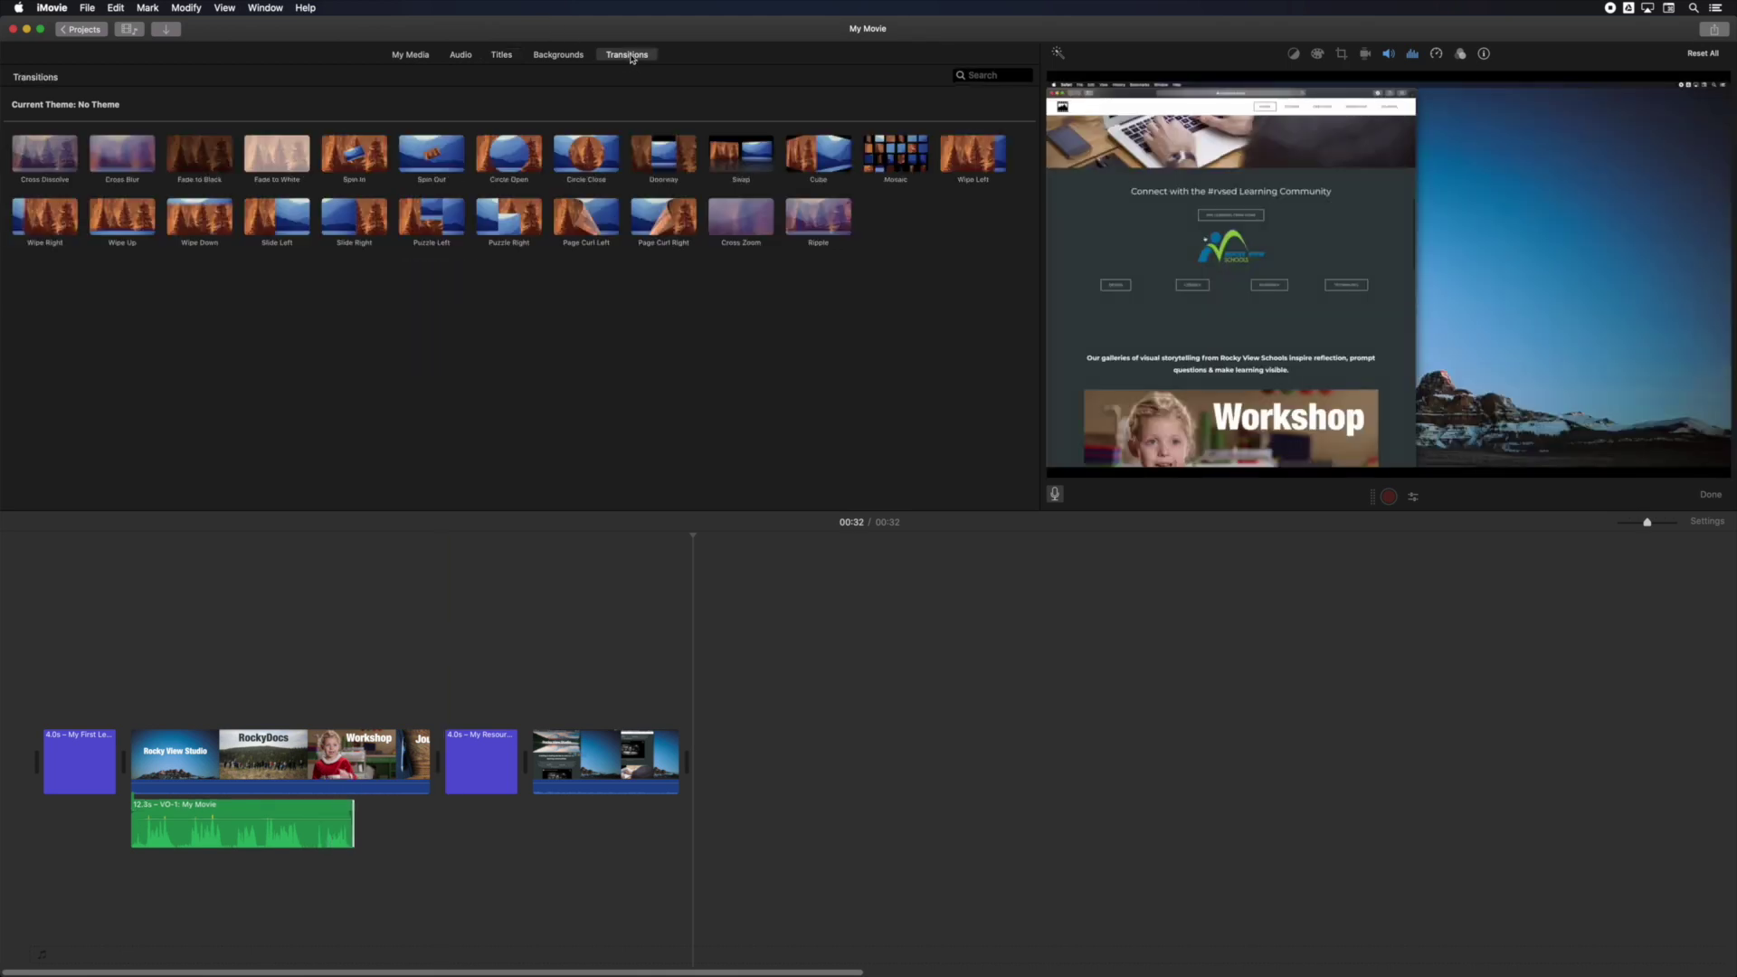
pyautogui.moveTo(33, 159); pyautogui.dragTo(432, 776)
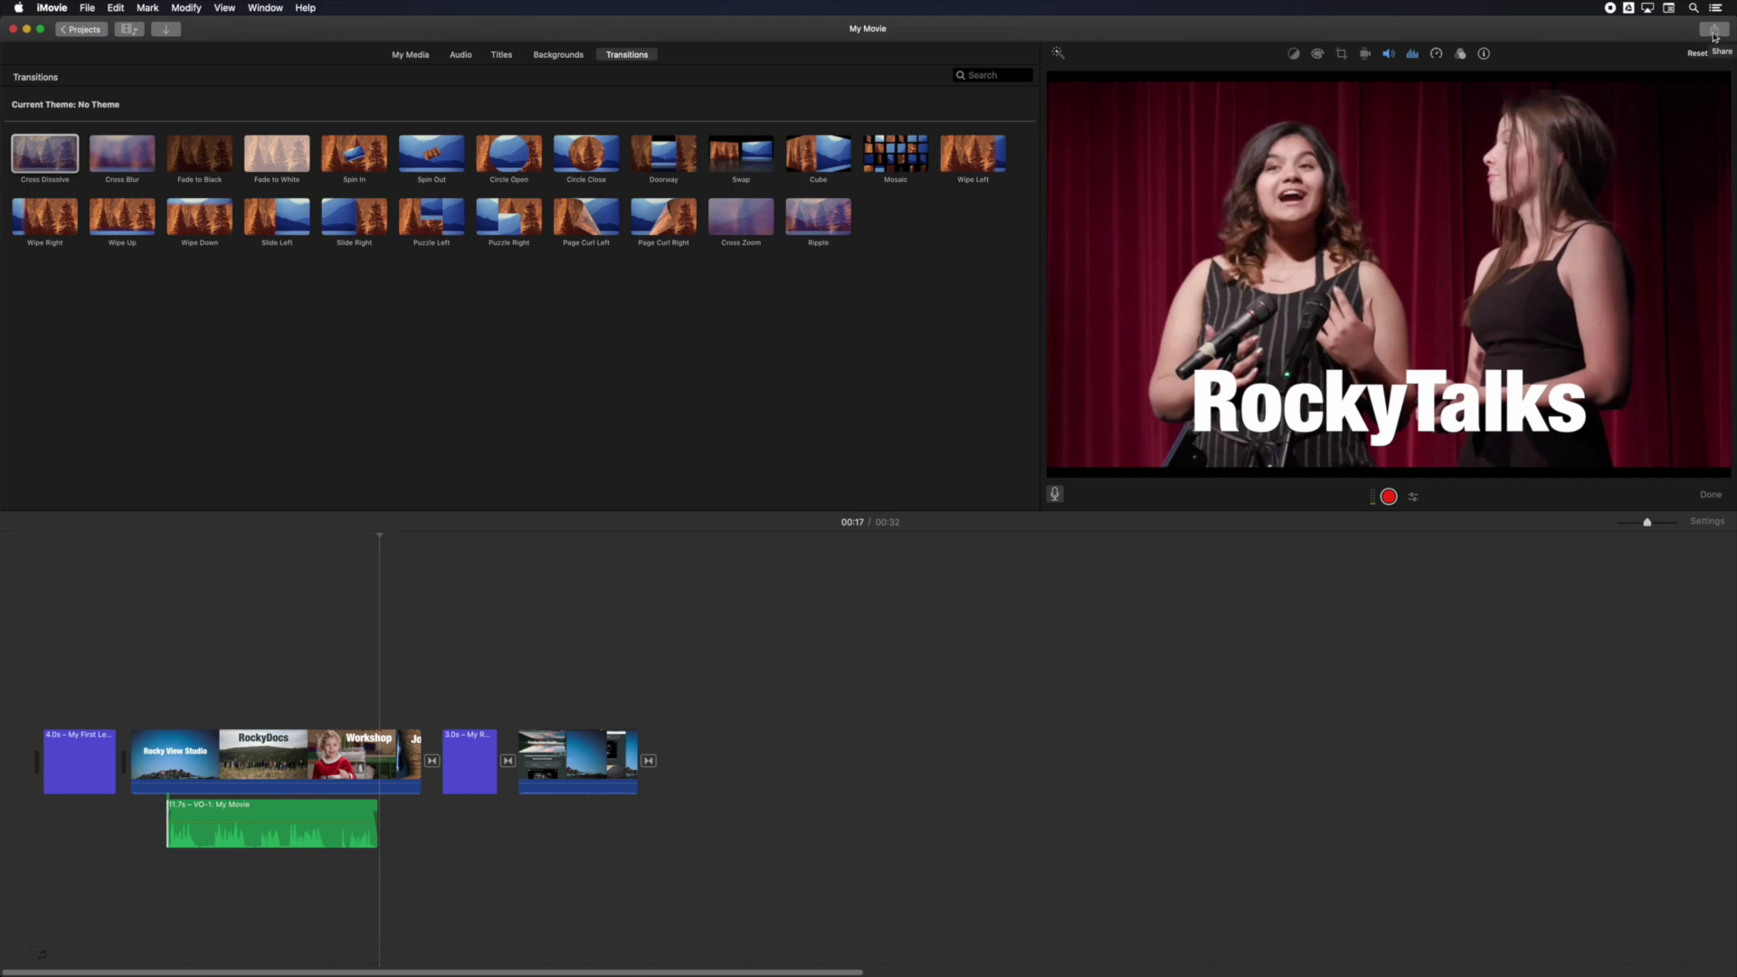
pyautogui.click(1714, 32)
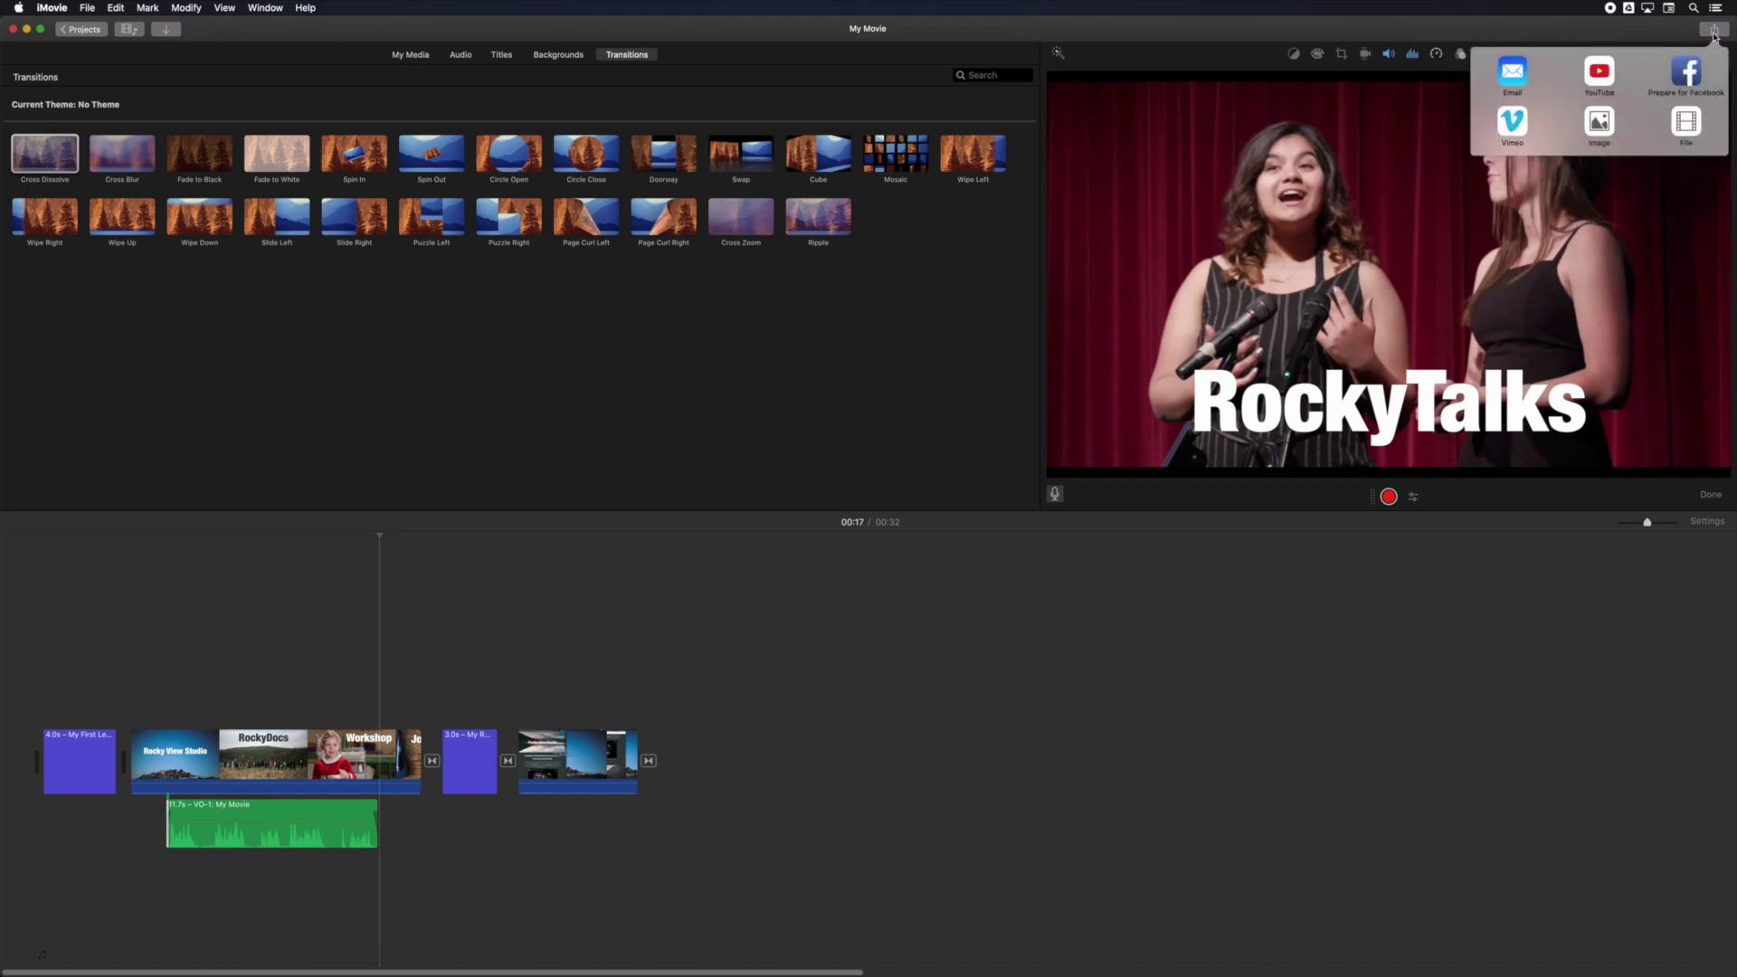
# - Export the movie as a file titled 'Rocky View Studio' to the Desktop, then hide iMovie
pyautogui.click(1688, 127)
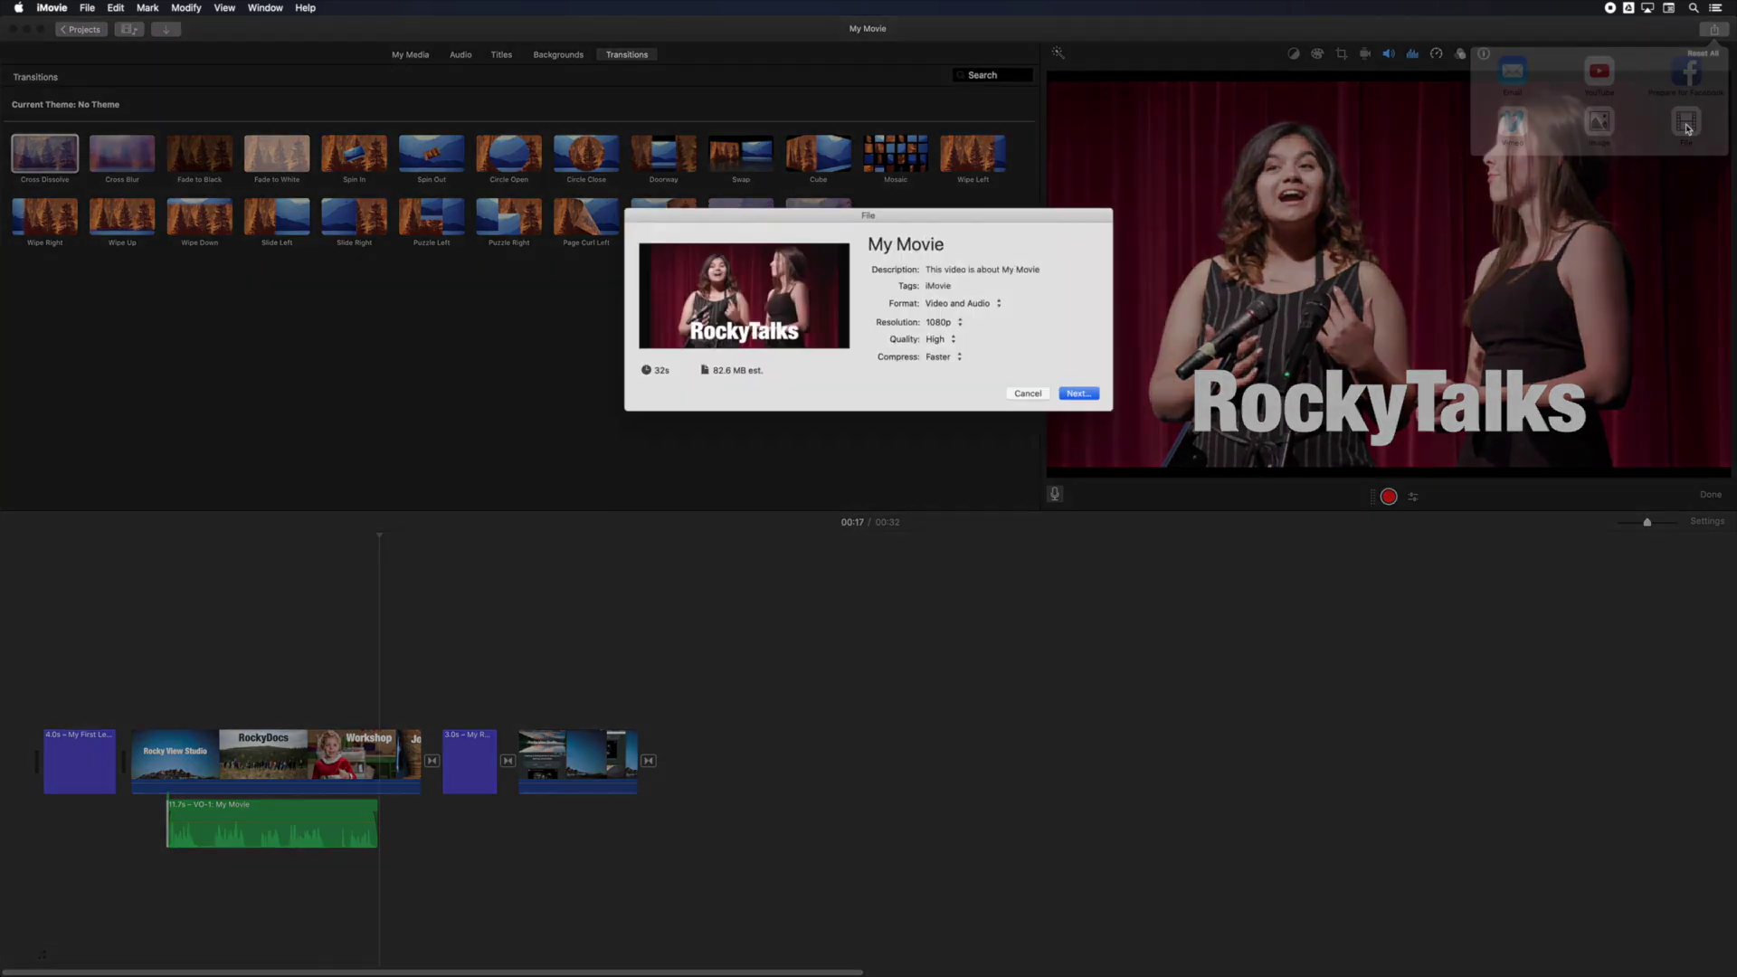
pyautogui.write('Rocky View Studio')
pyautogui.press('Tab')
pyautogui.press('Tab')
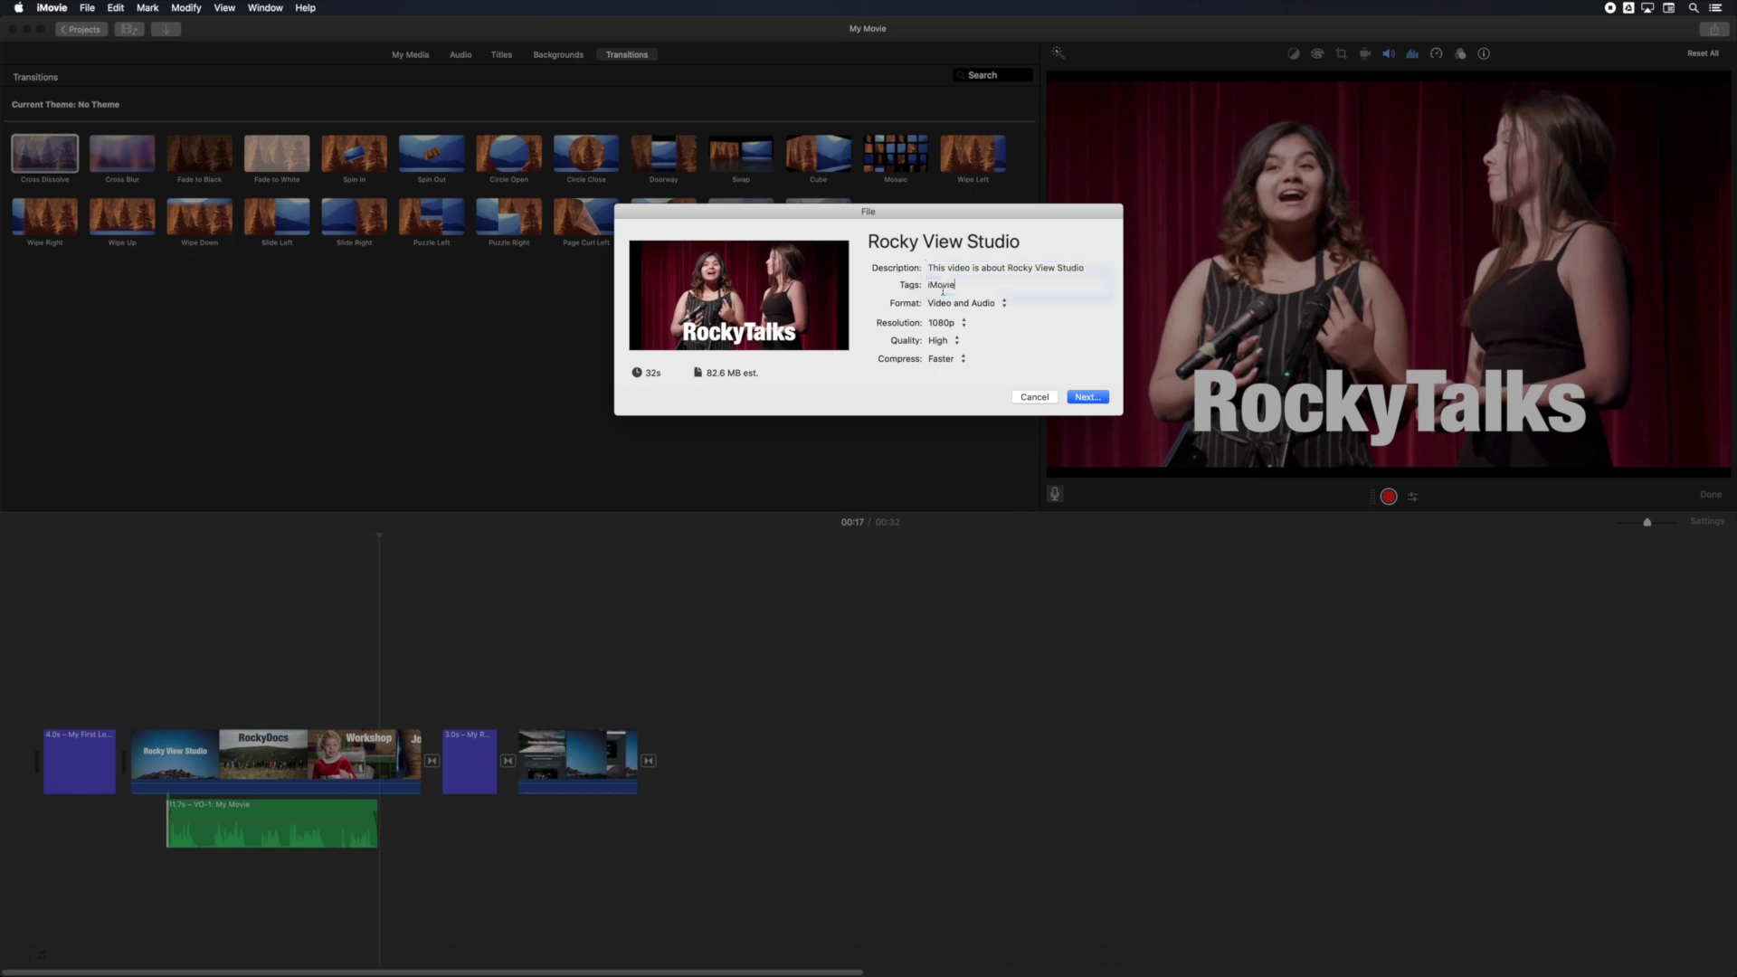
pyautogui.click(1088, 398)
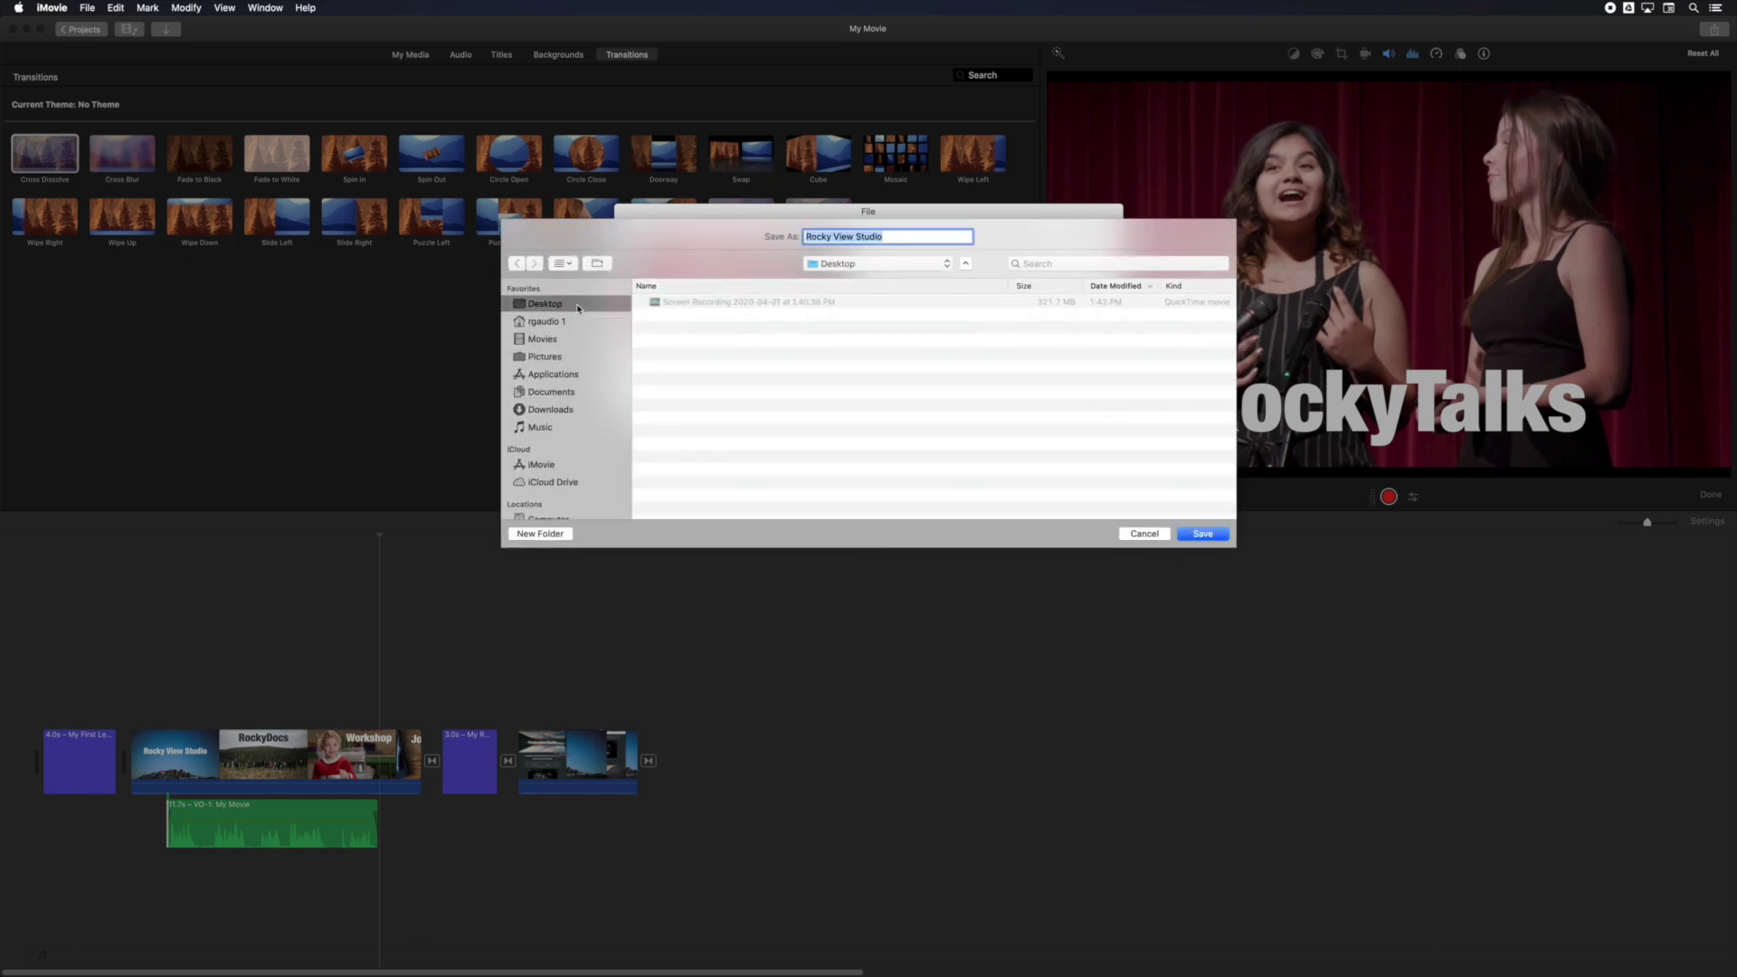
pyautogui.click(1187, 533)
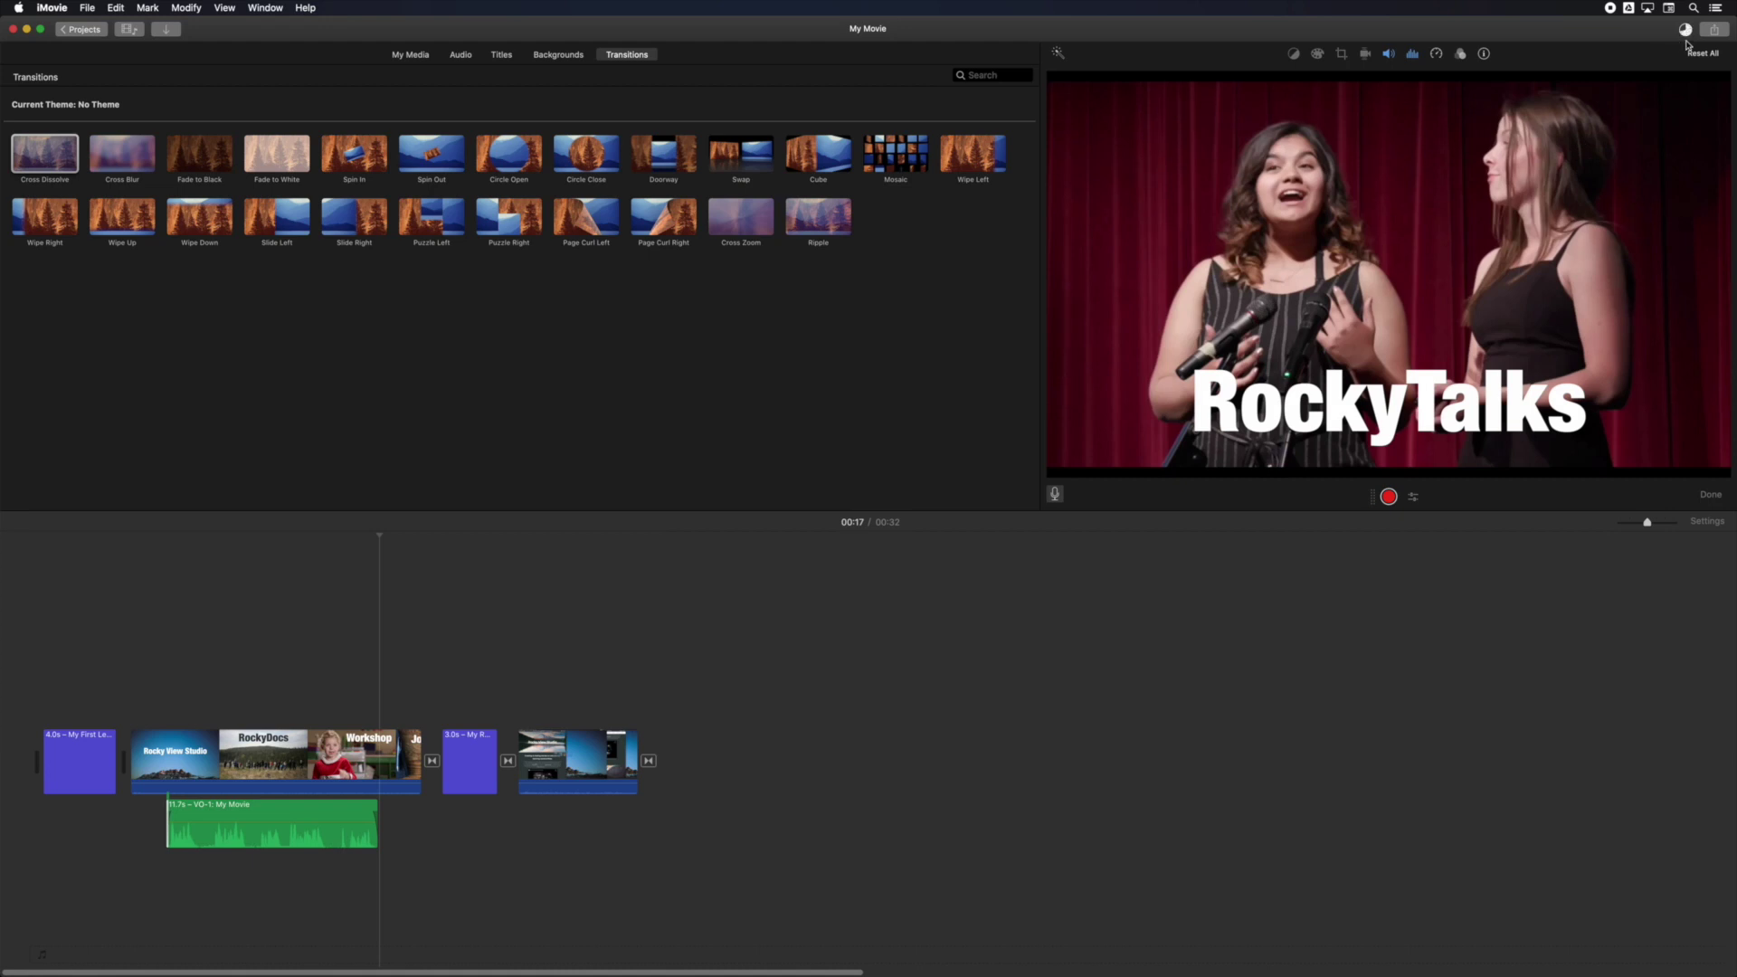
pyautogui.click(28, 30)
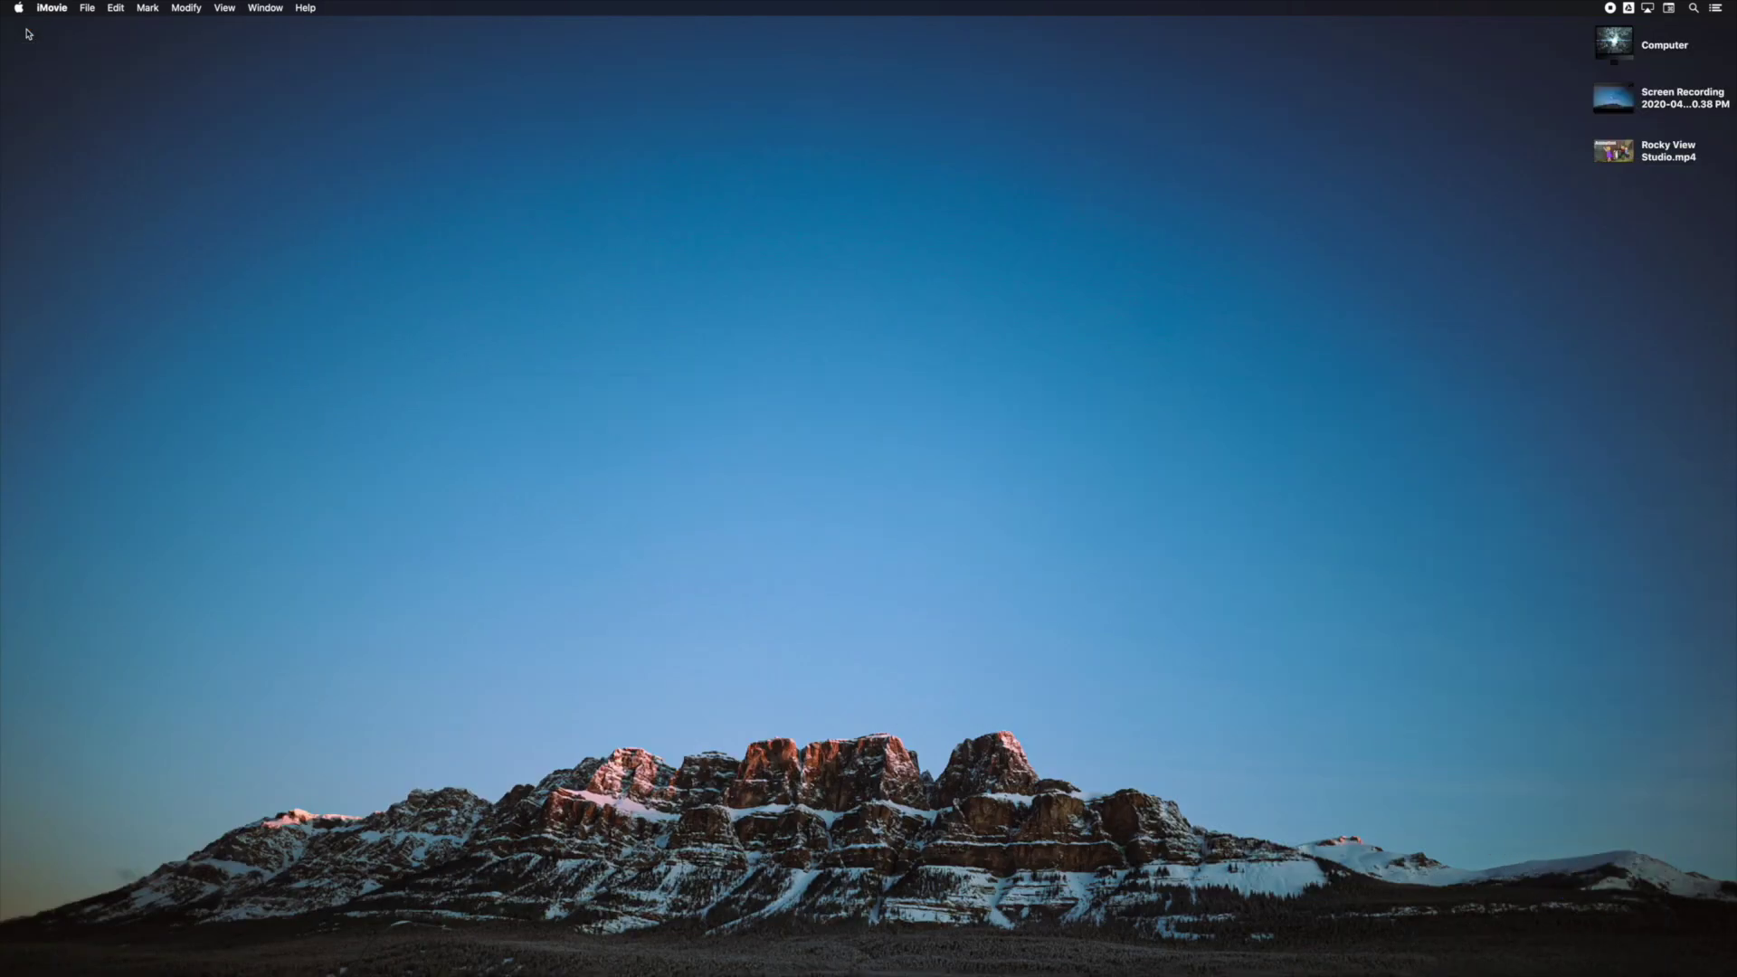
# - Preview Rocky View Studio.mp4 with Quick Look from its desktop context menu
pyautogui.rightClick(1627, 155)
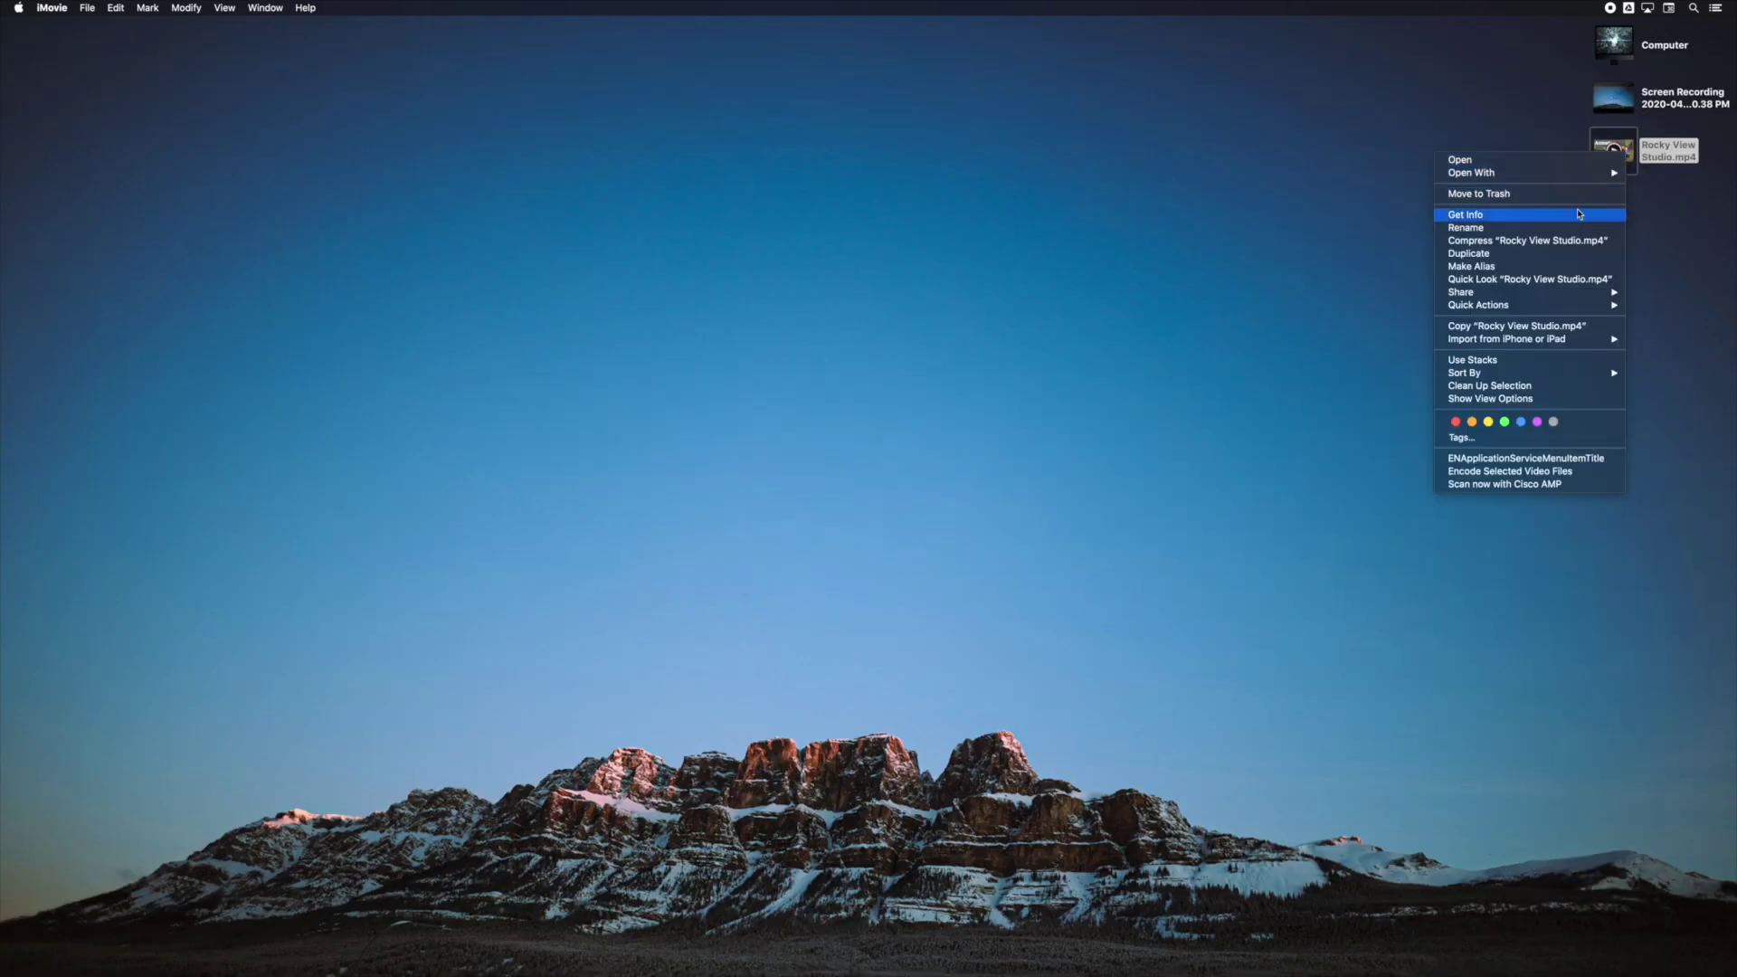
pyautogui.click(1559, 279)
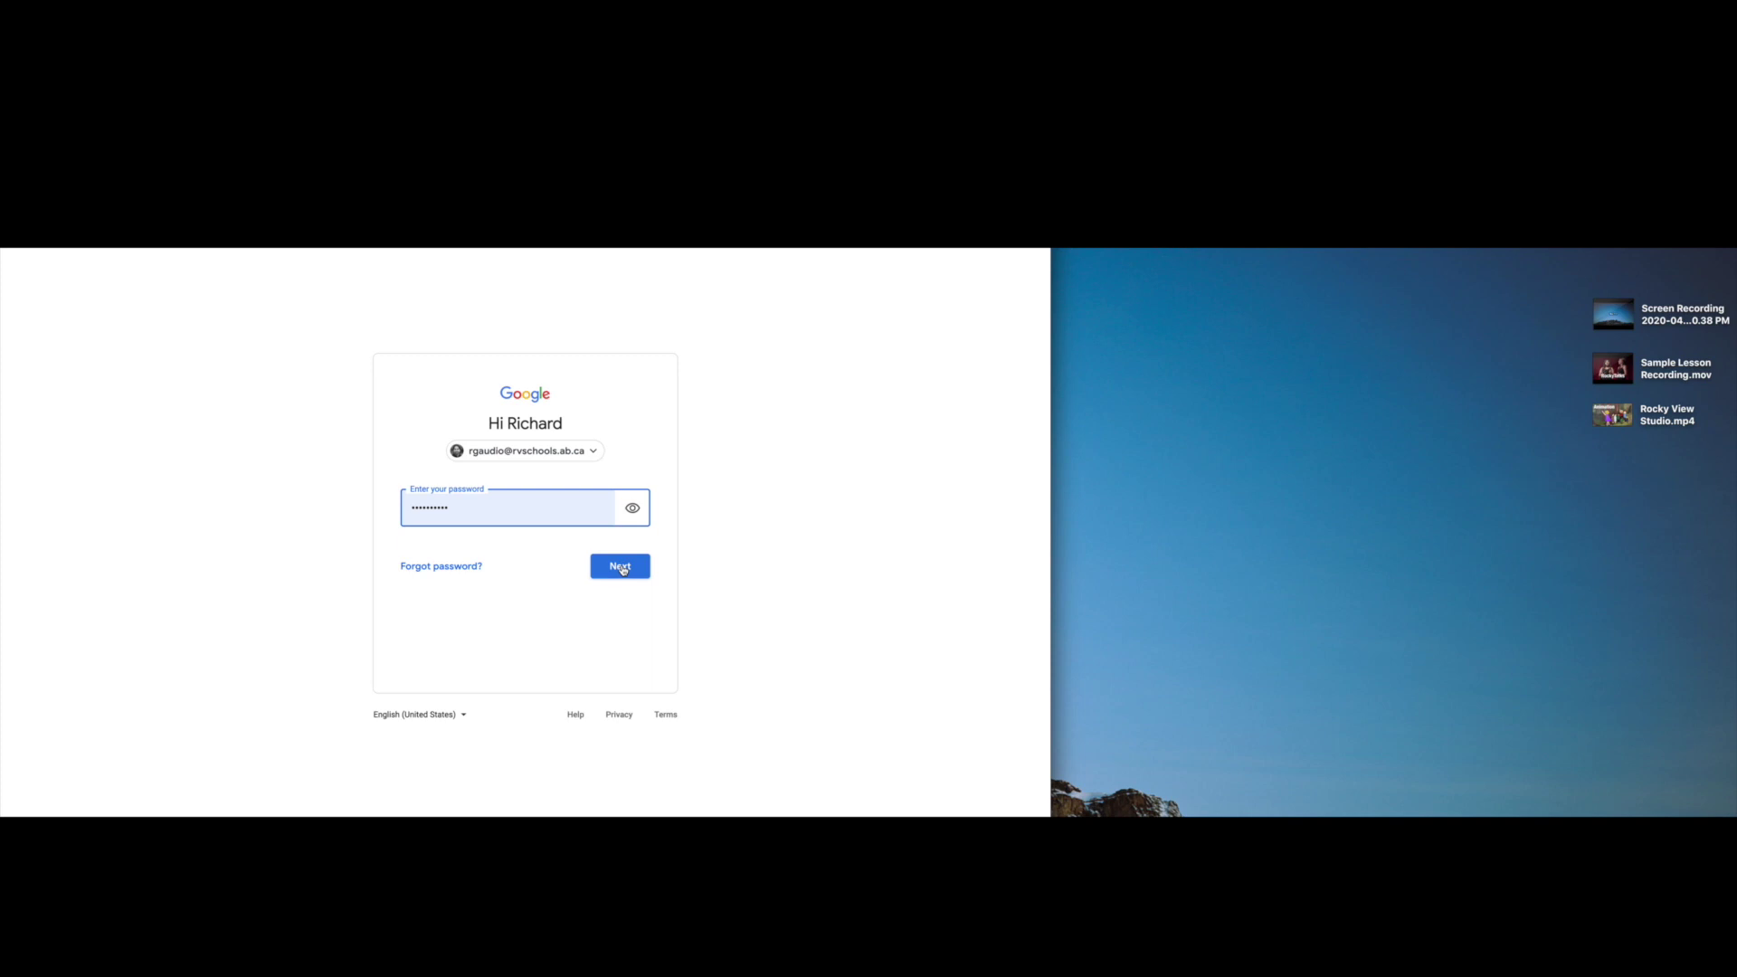
# - Finish signing in, go to your own channel, and bring up the Upload video dialog
pyautogui.click(621, 567)
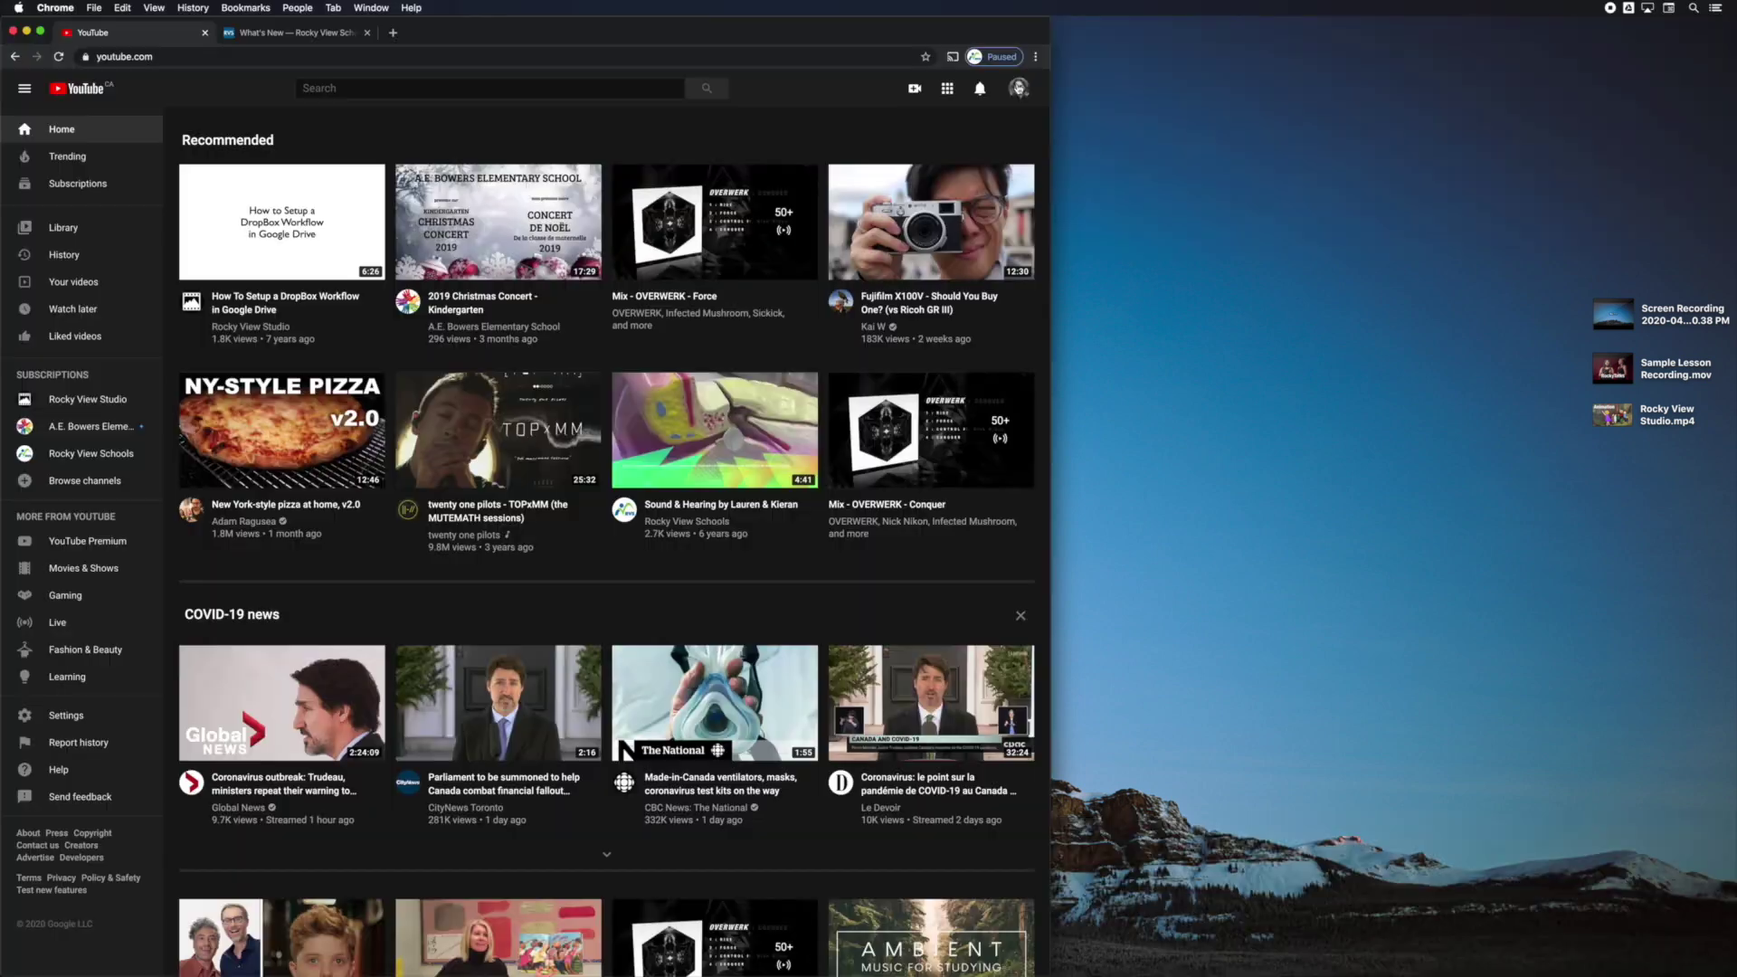
pyautogui.click(1019, 88)
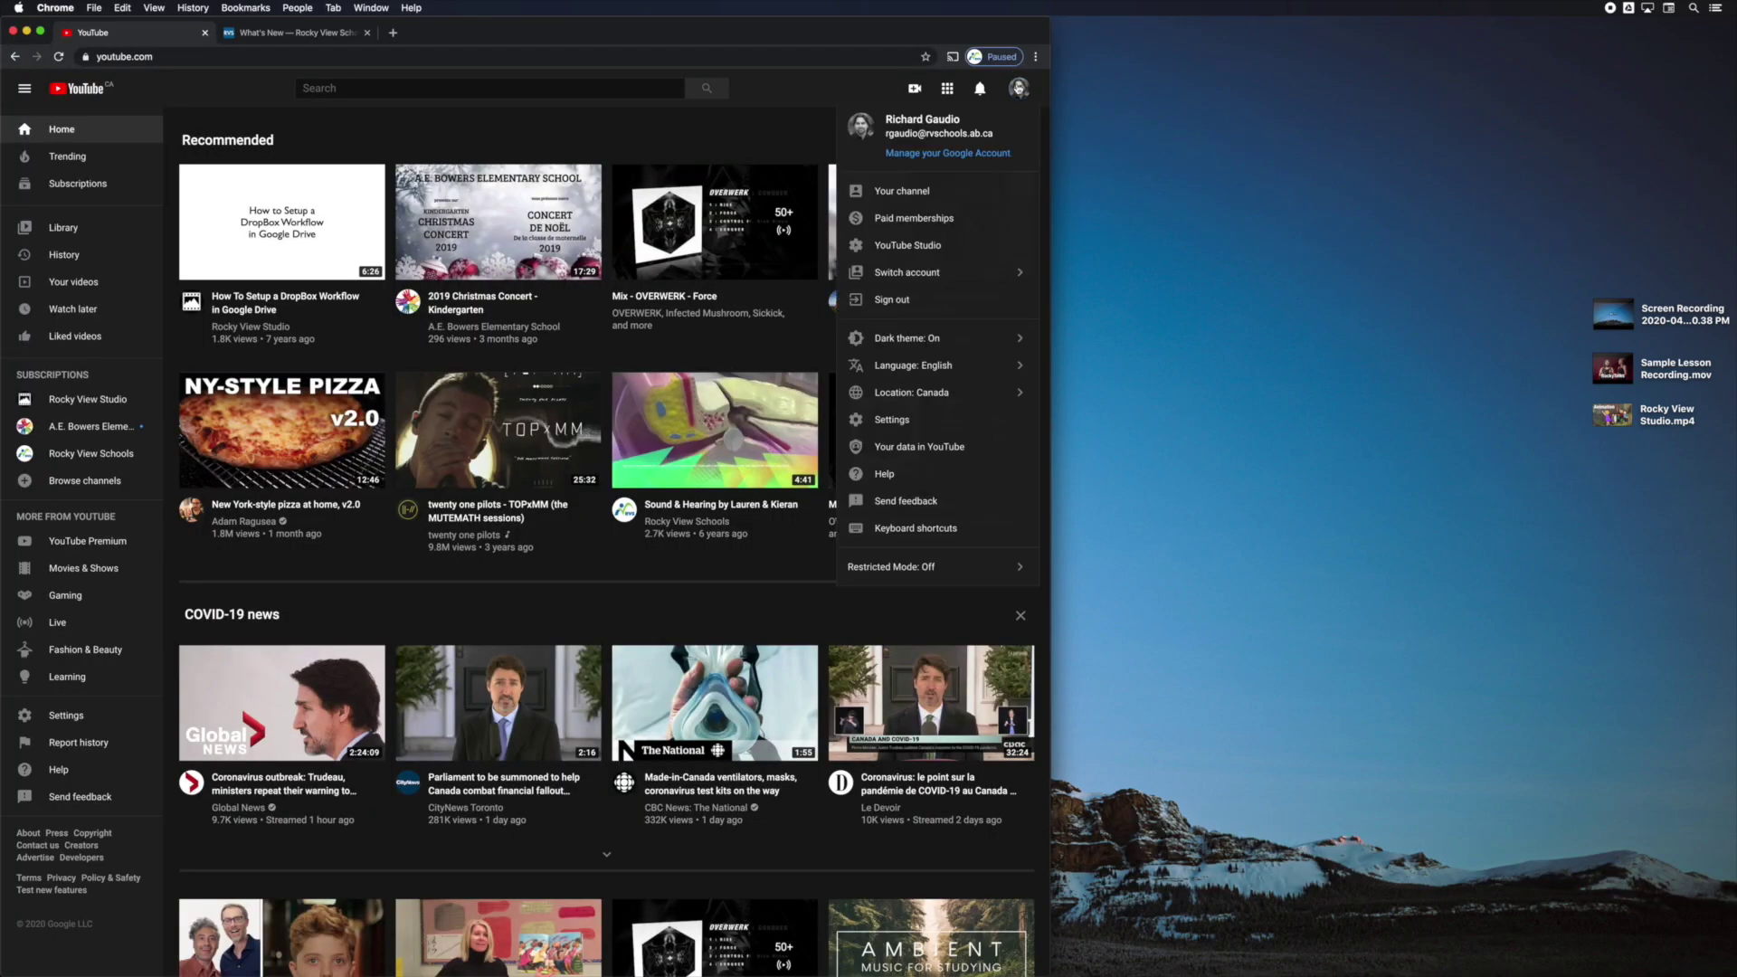
pyautogui.click(915, 192)
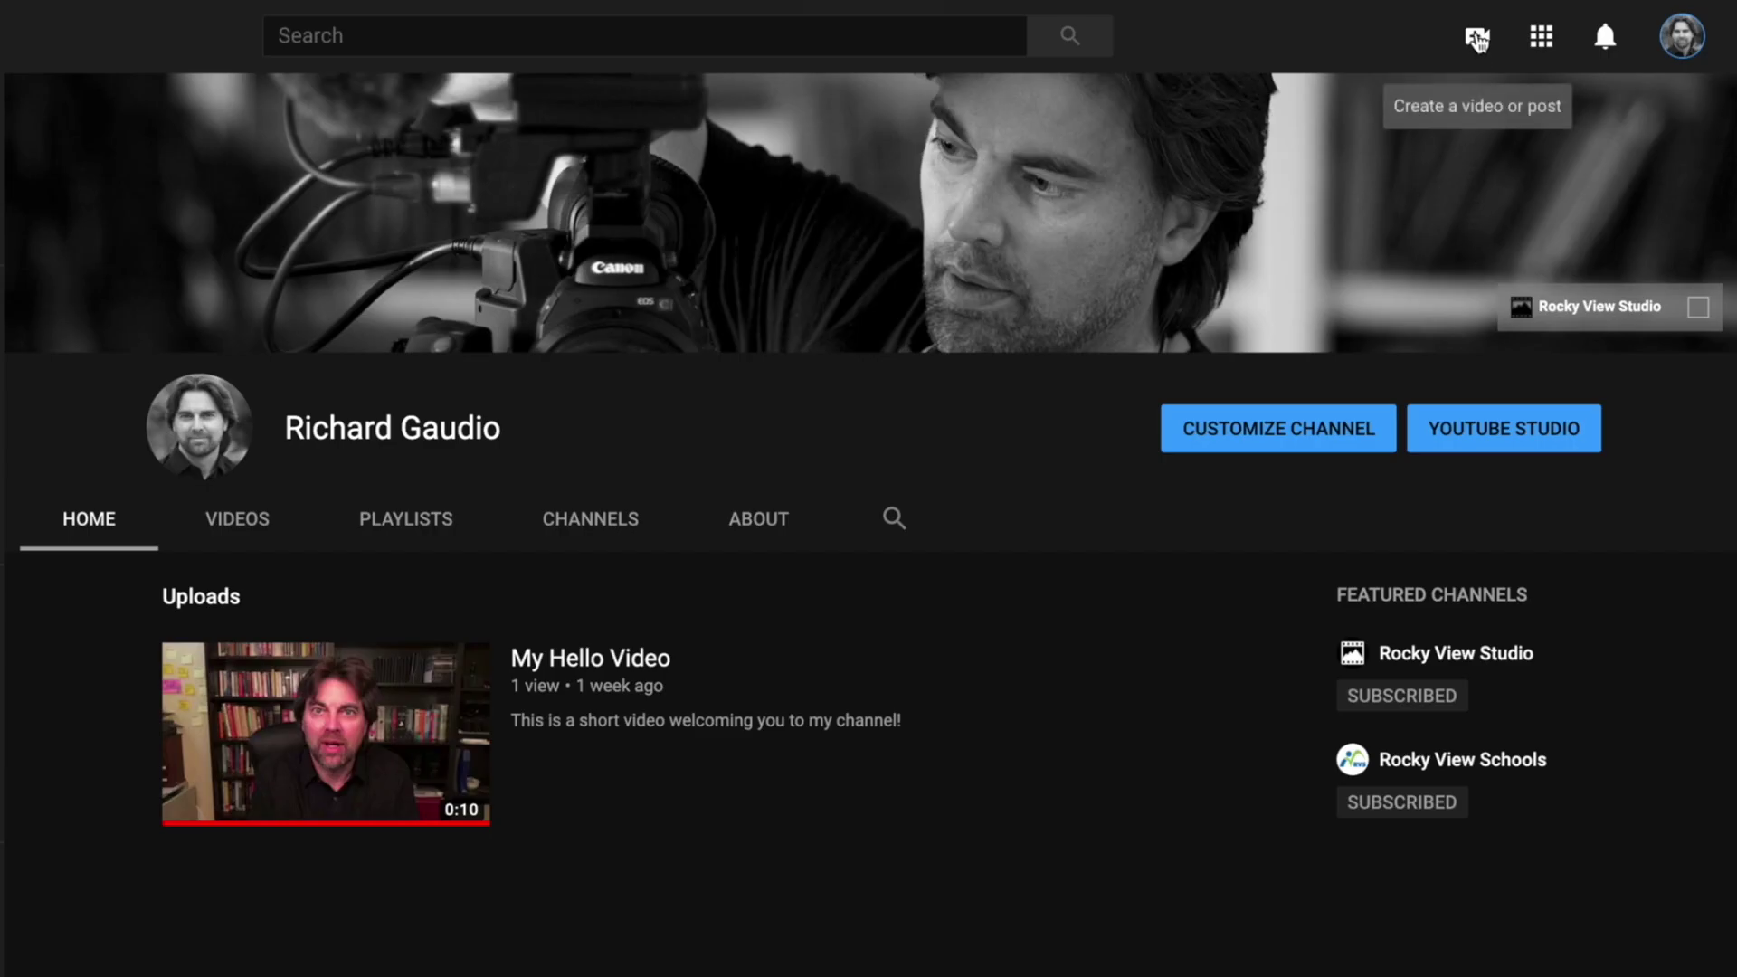
pyautogui.click(1478, 38)
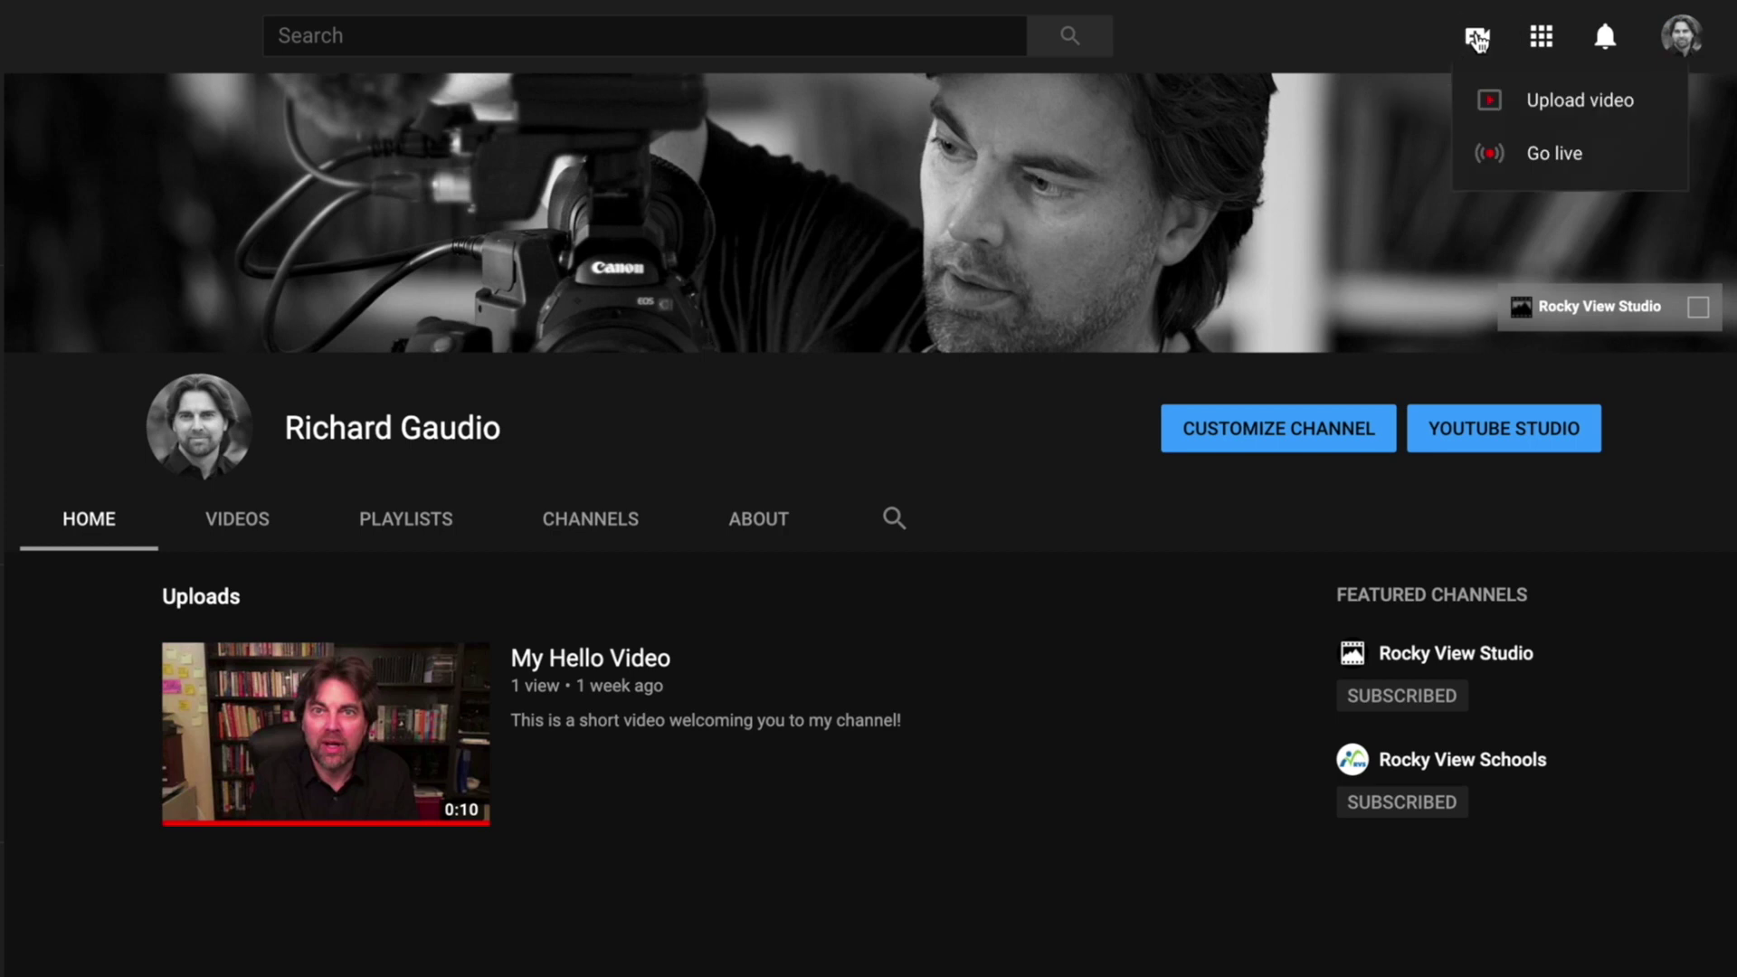
pyautogui.click(1571, 116)
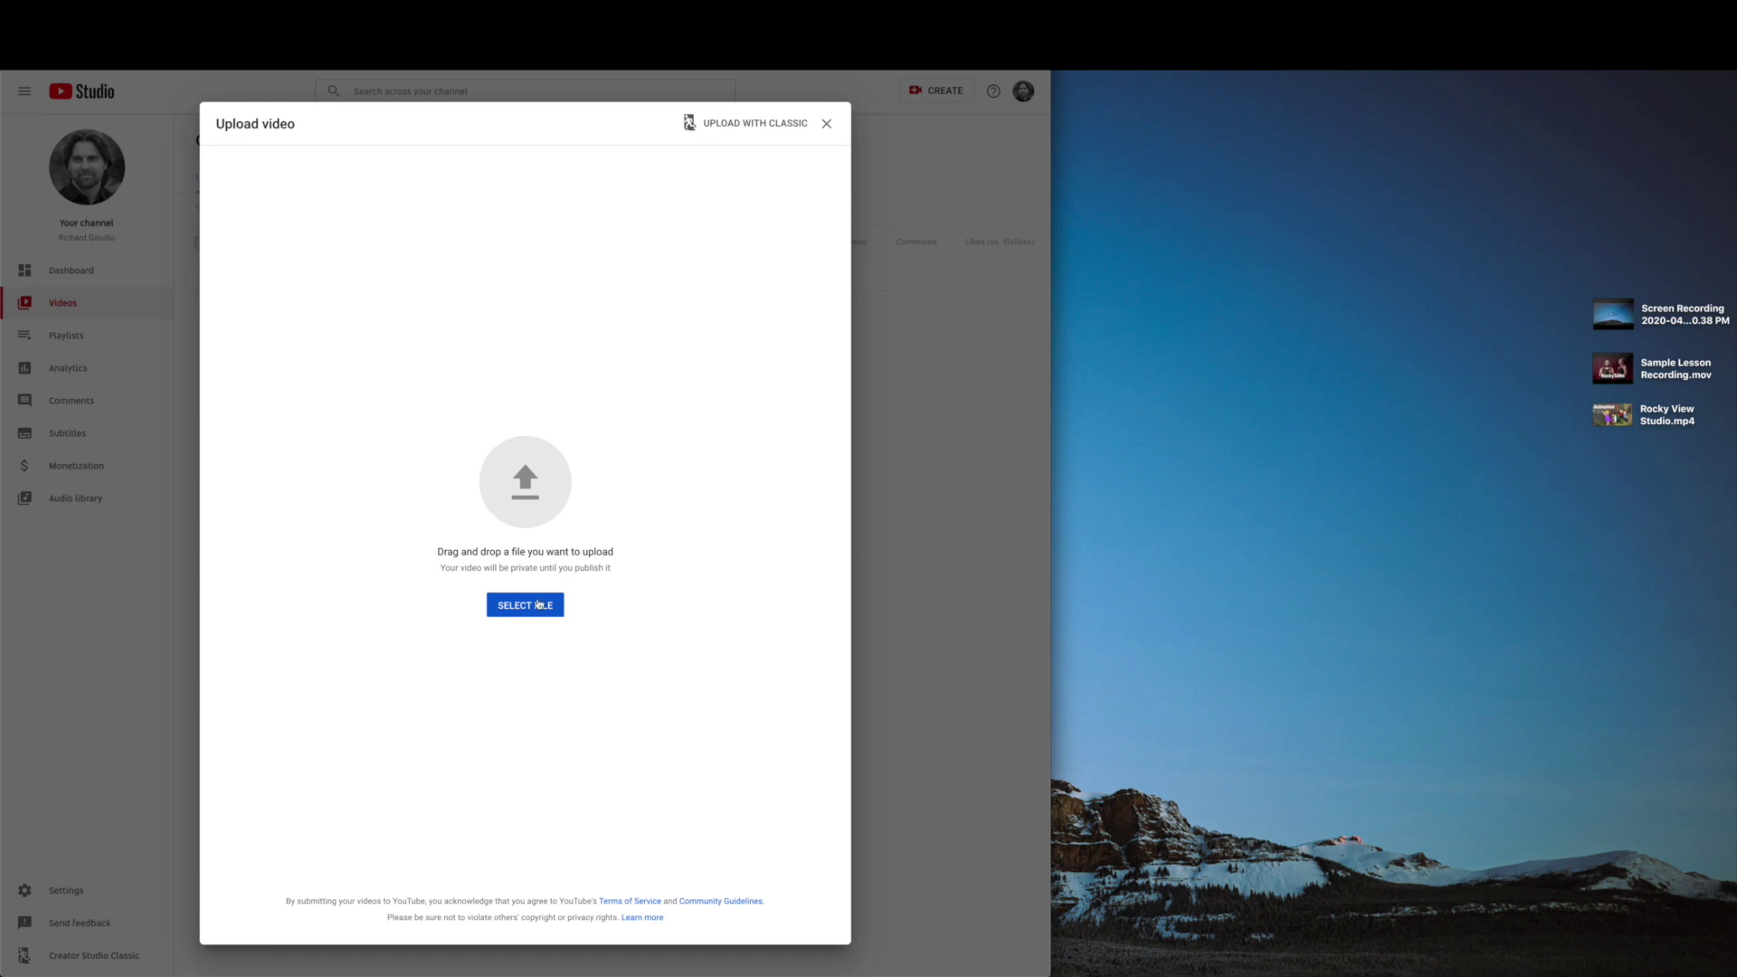
# - Upload Sample Lesson Recording.mov with the description 'This video is a sample of screenrecording a lesson from presentation slides.'
pyautogui.moveTo(1616, 371)
pyautogui.moveTo(1621, 370); pyautogui.dragTo(547, 485)
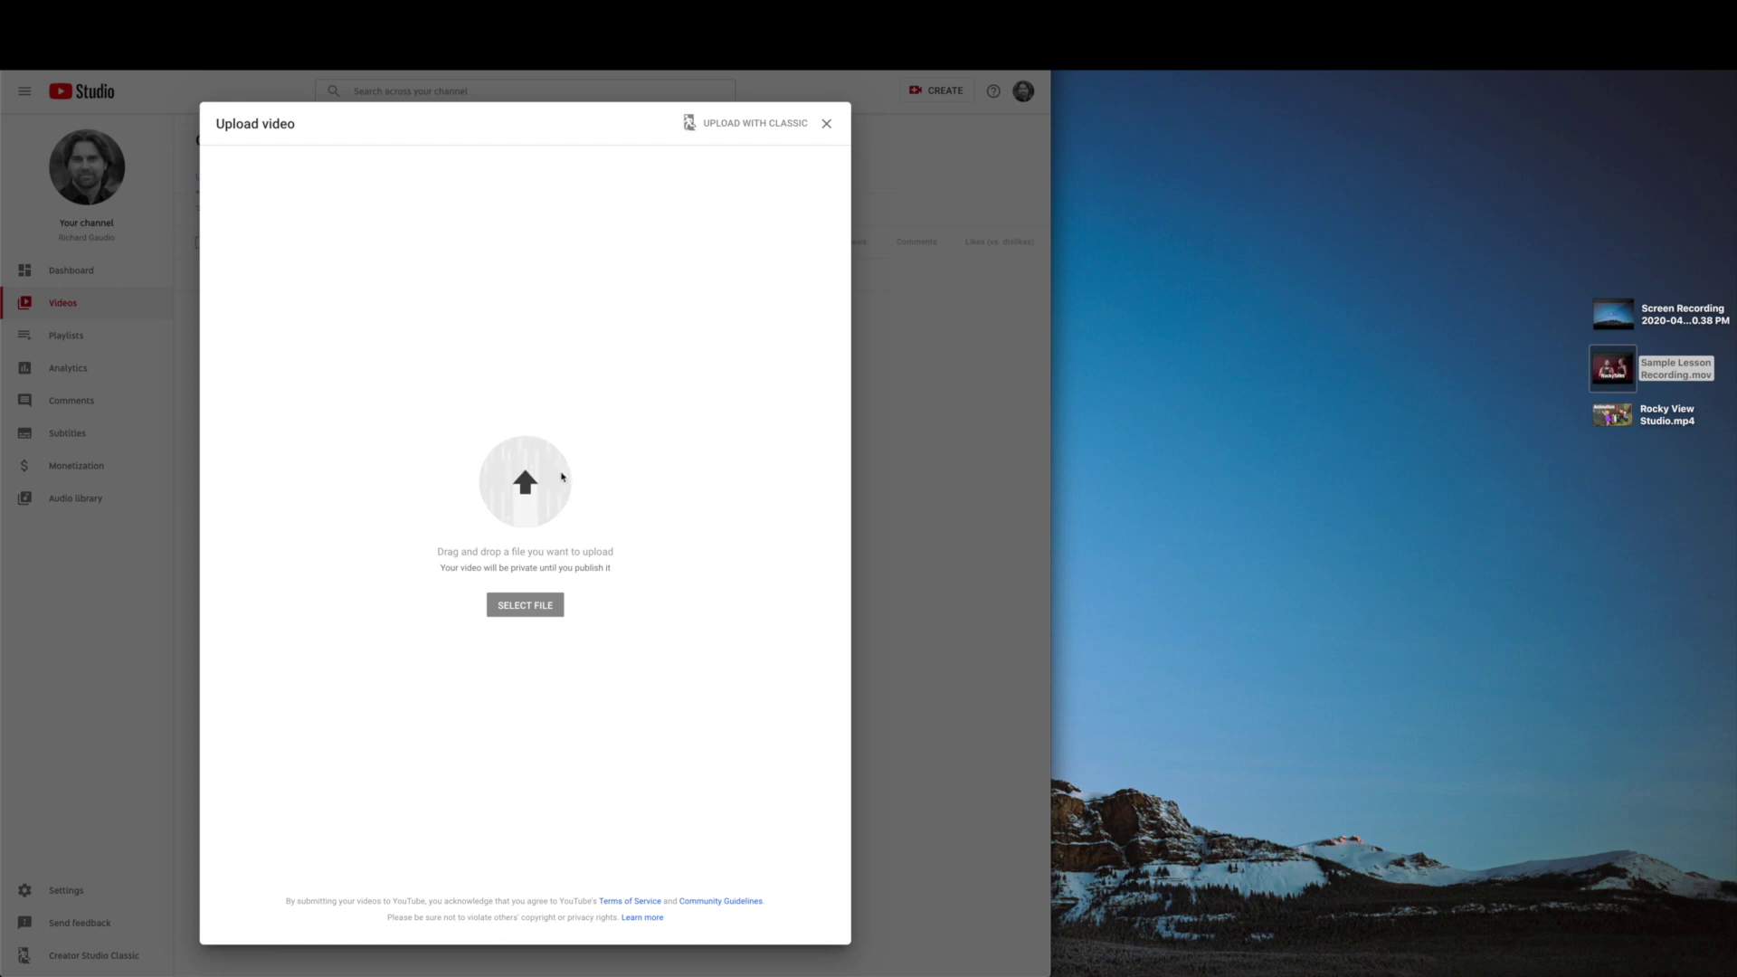
pyautogui.click(344, 328)
pyautogui.write('This video is a sample of  screenrecording a lesson fro')
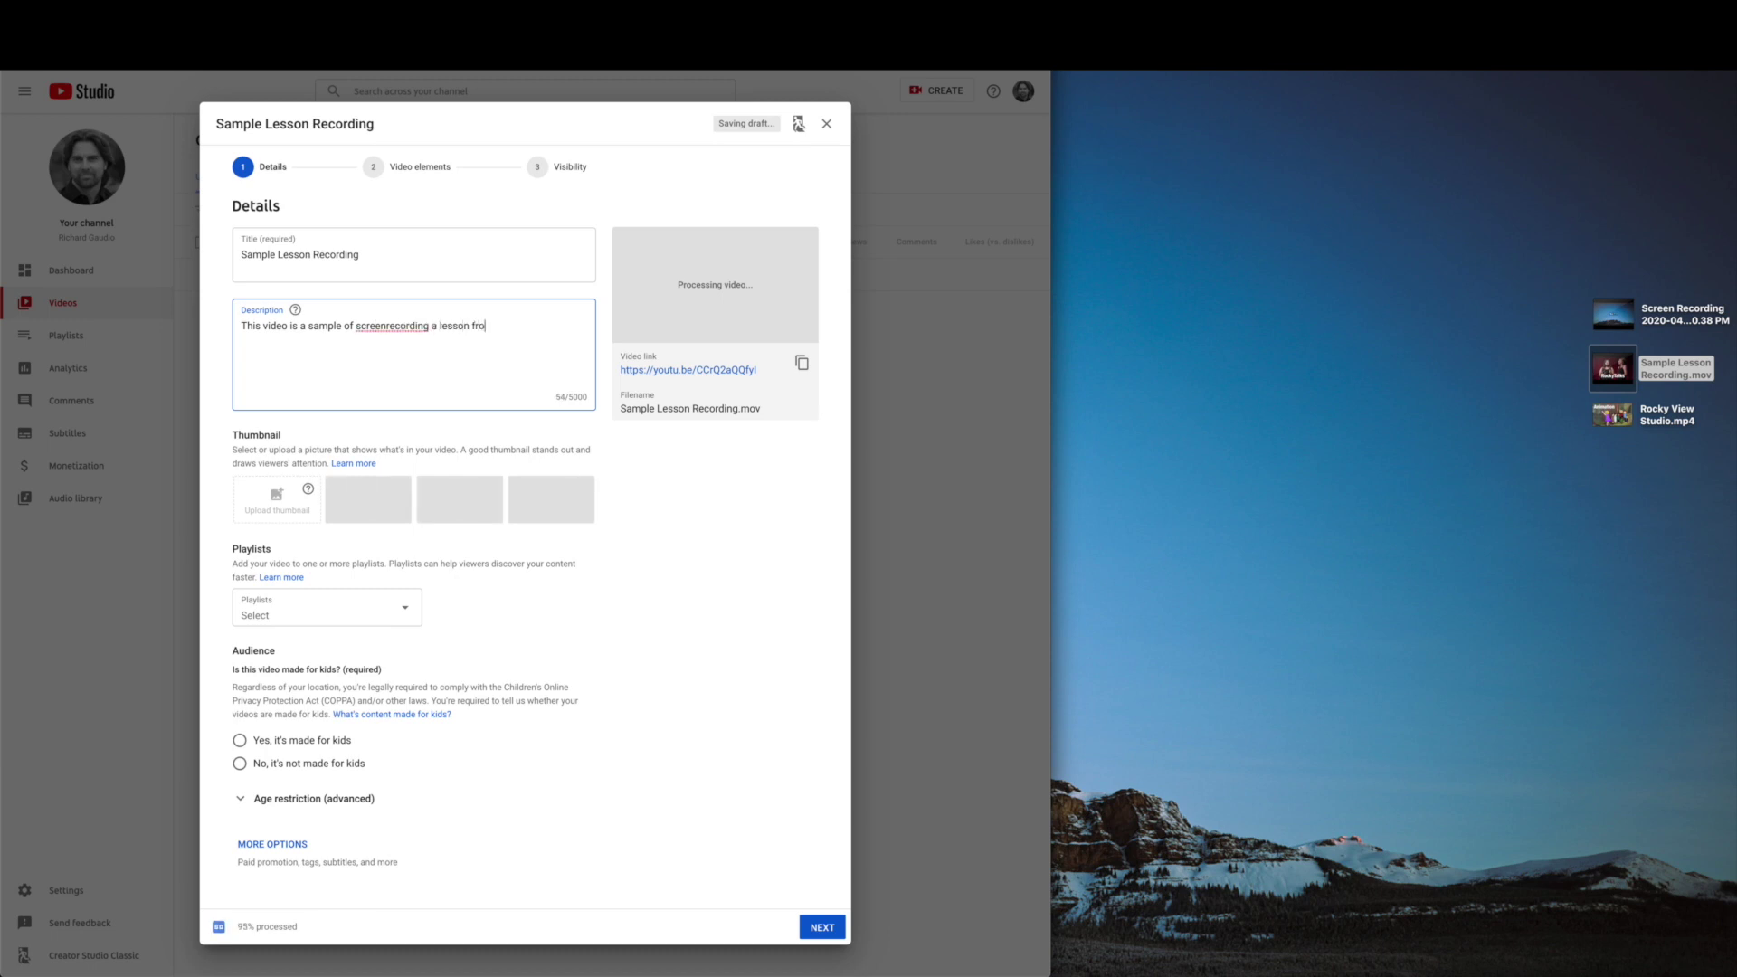
pyautogui.write('m presentation slides.')
# - Mark the video not made for kids, use the third thumbnail, and continue to Video elements
pyautogui.click(241, 765)
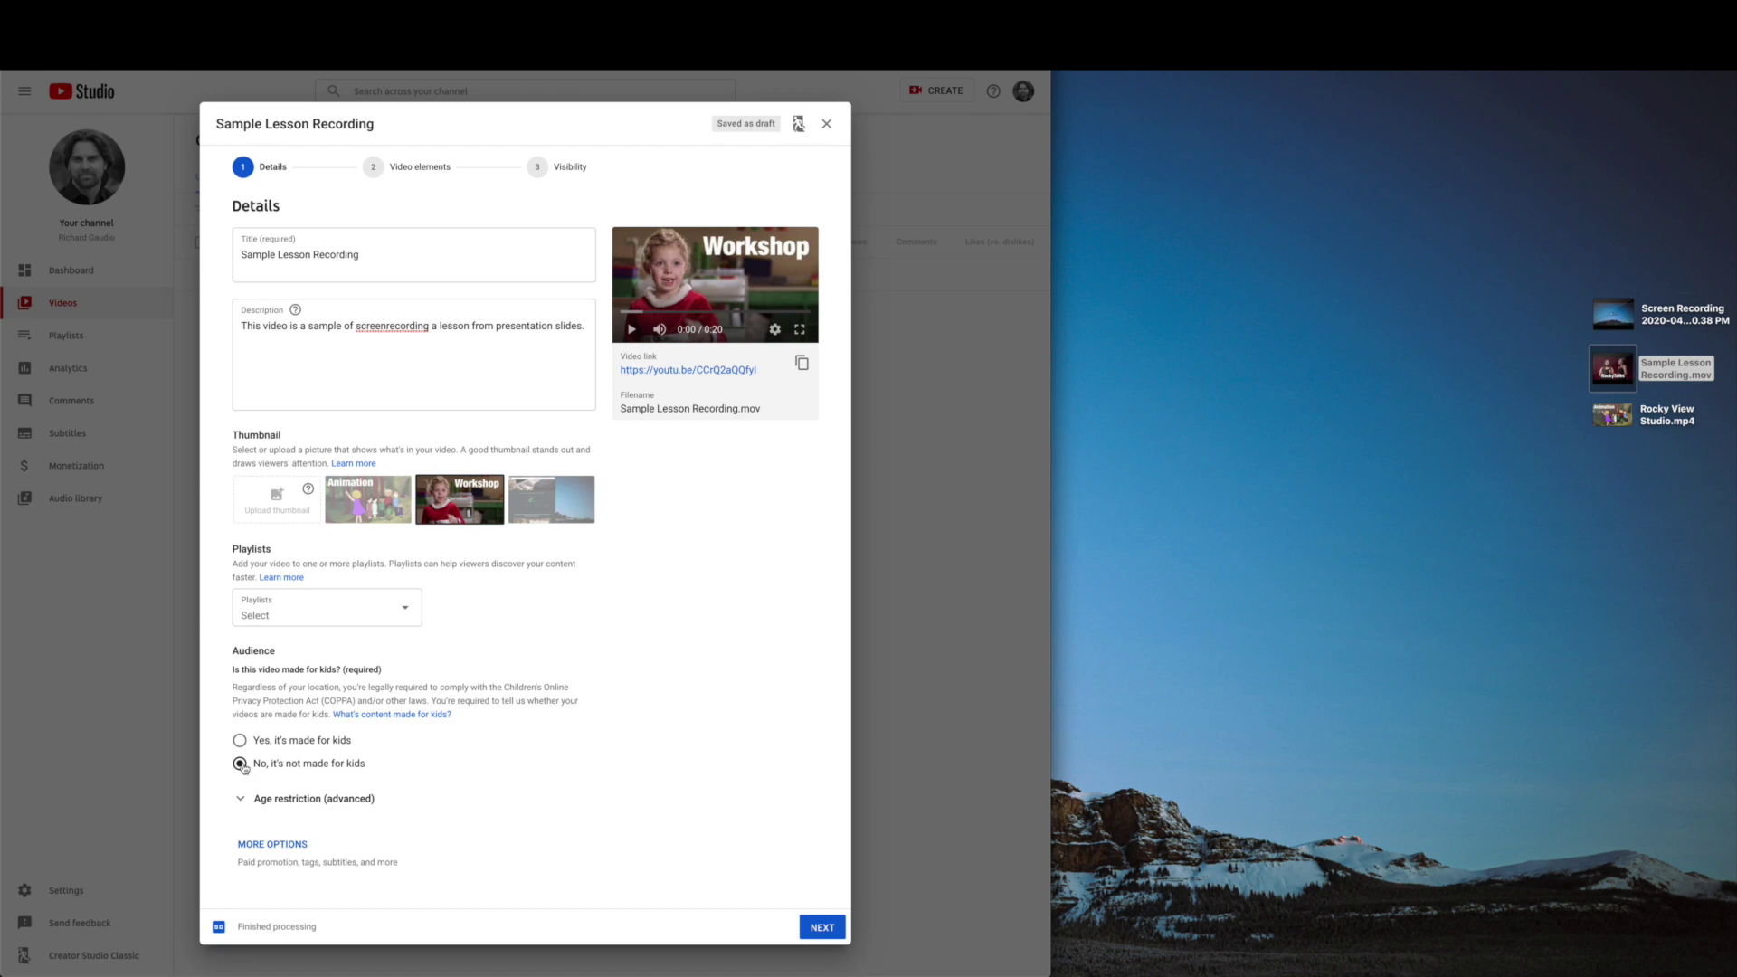
pyautogui.click(561, 508)
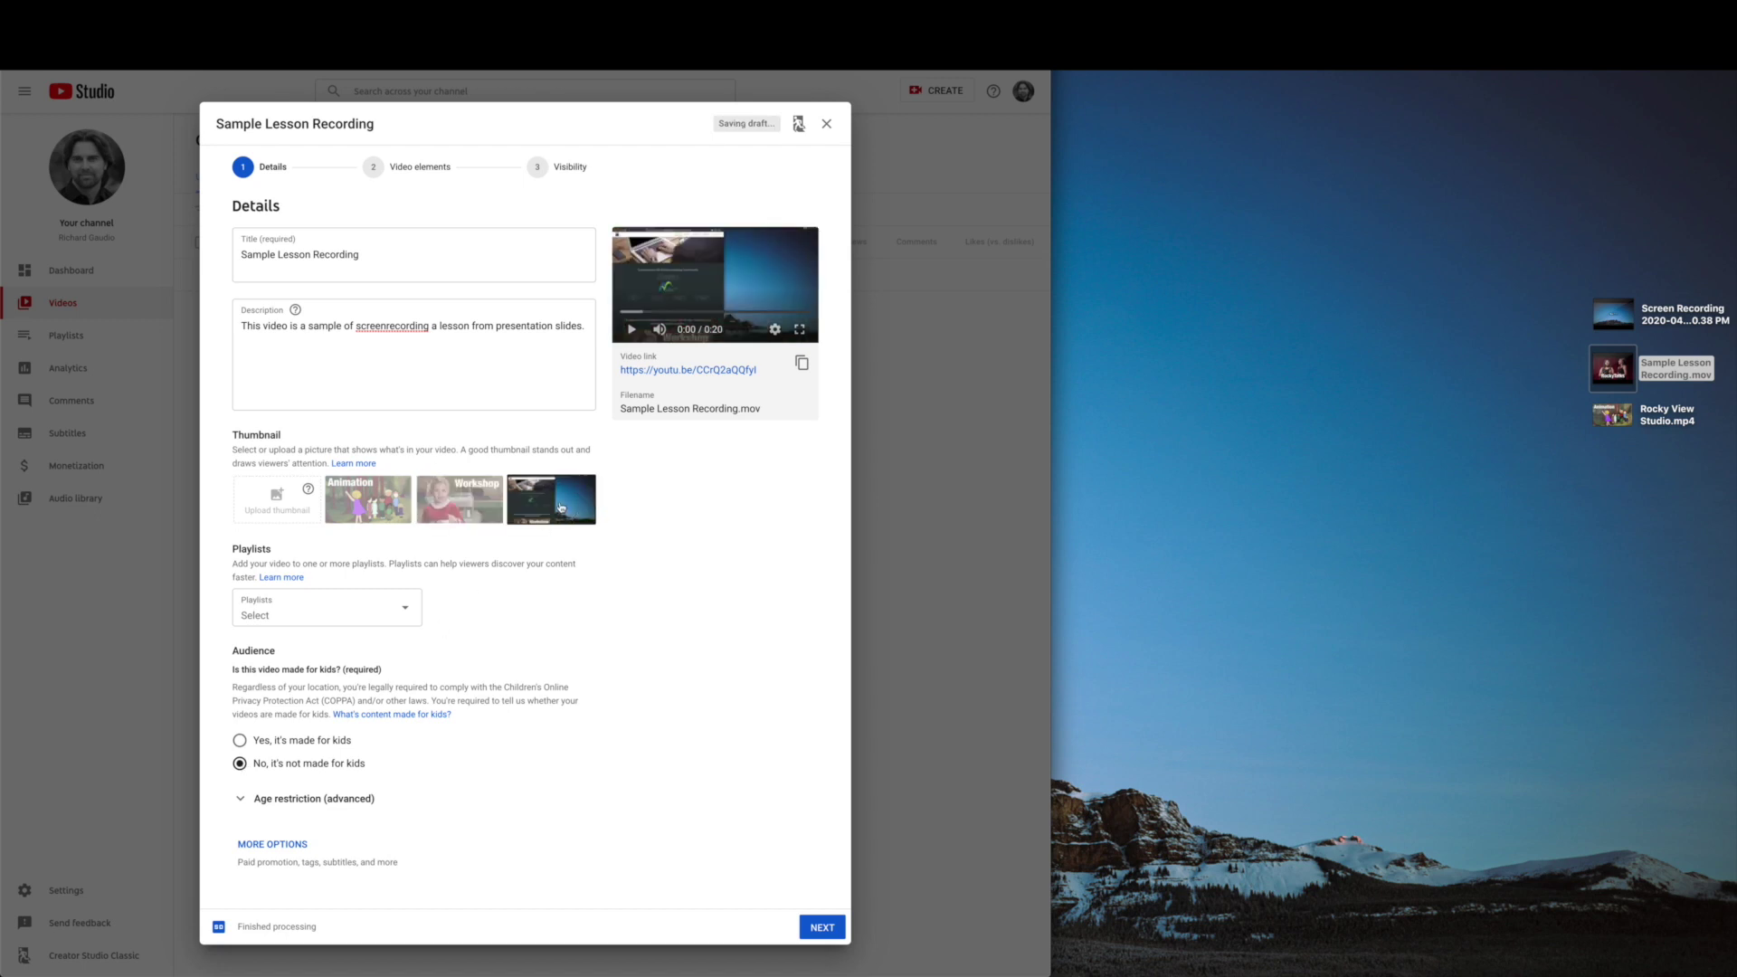
pyautogui.click(818, 929)
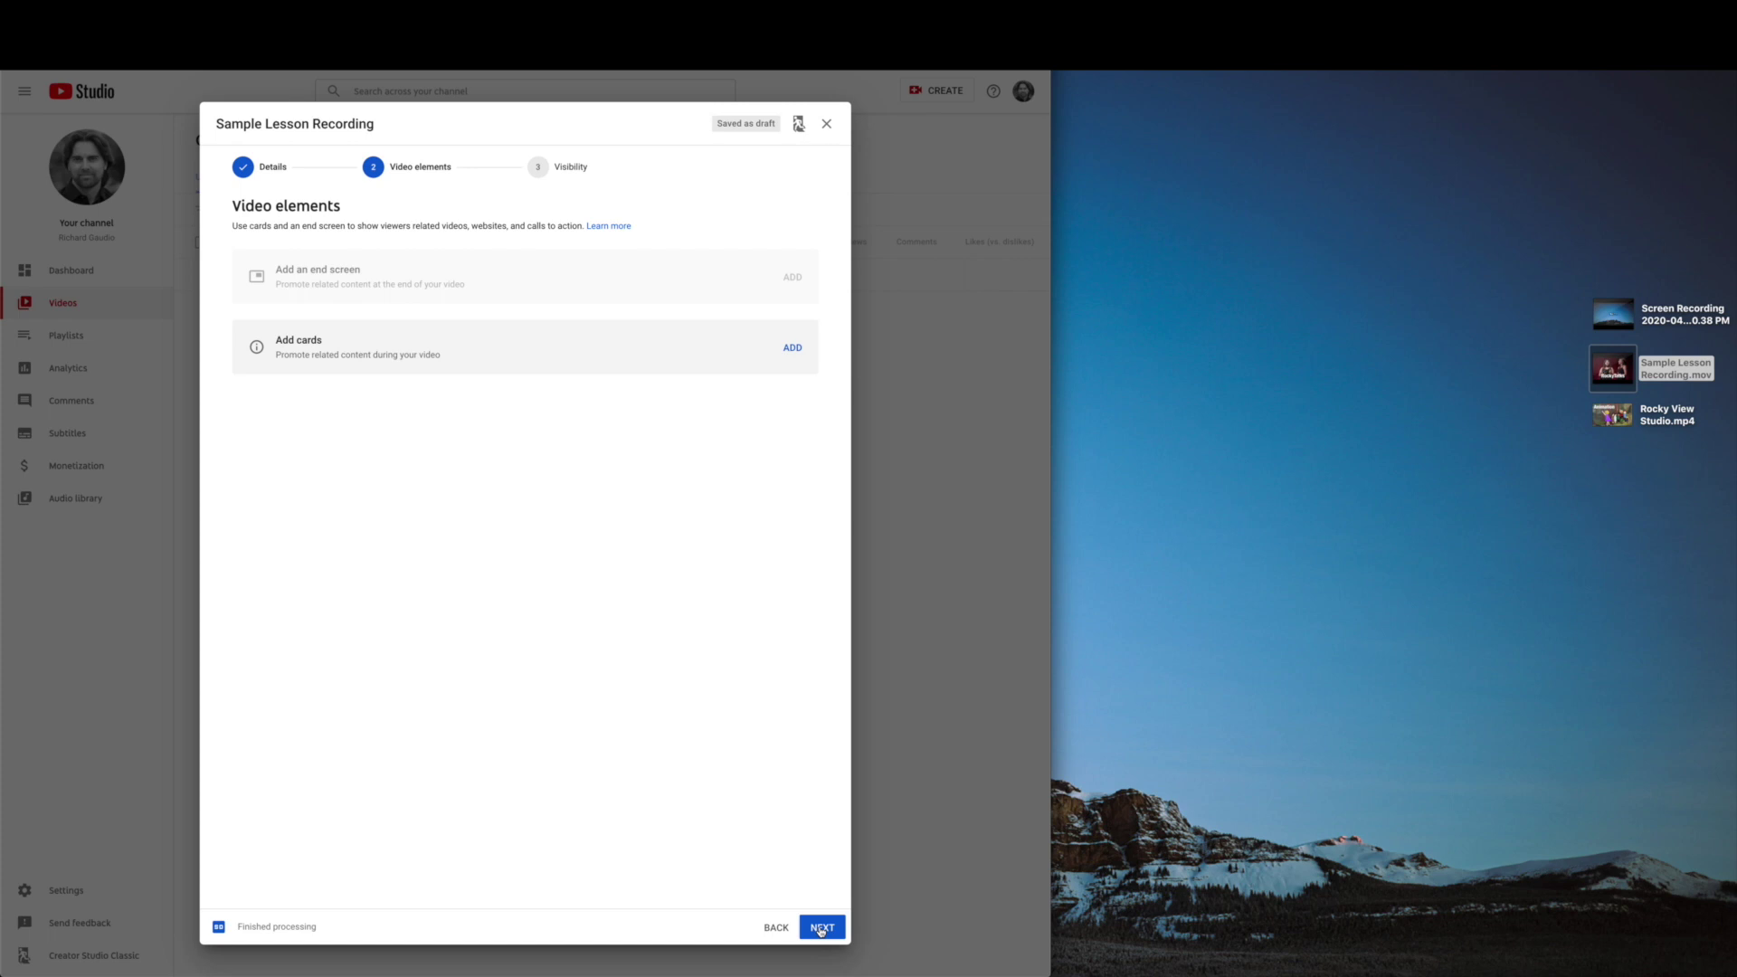
# - Set Sample Lesson Recording's visibility to Public, publish it, and copy its share link
pyautogui.click(820, 928)
pyautogui.click(273, 302)
pyautogui.click(816, 928)
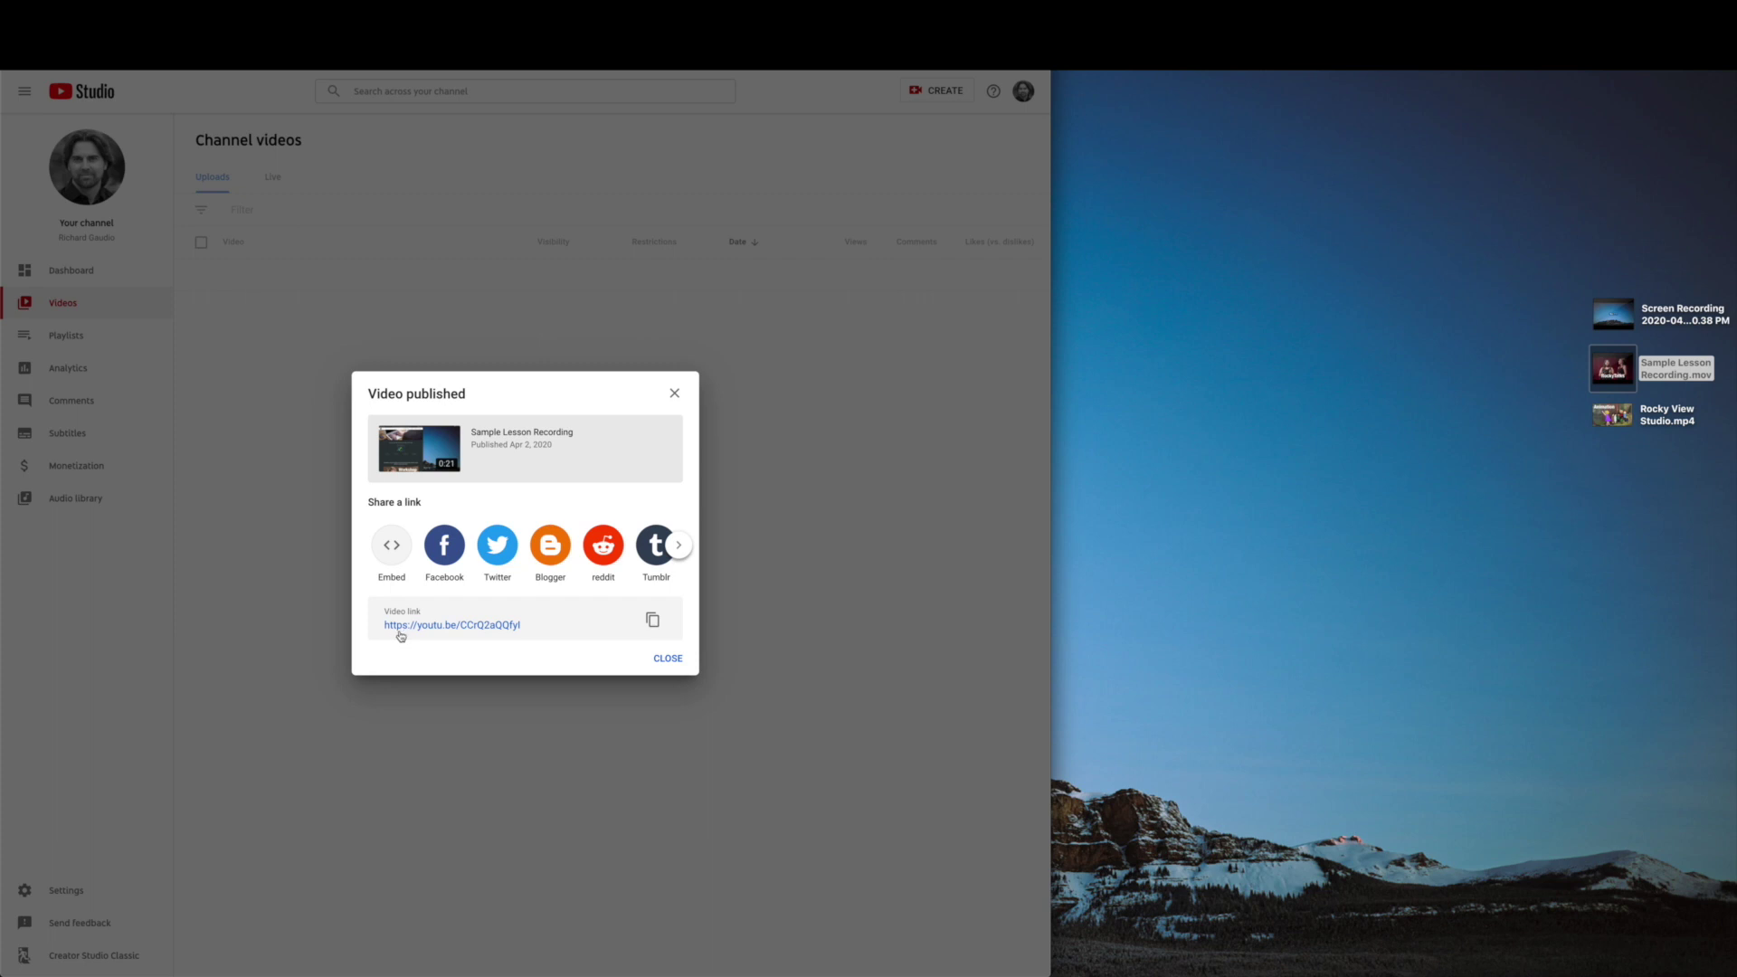
pyautogui.click(652, 620)
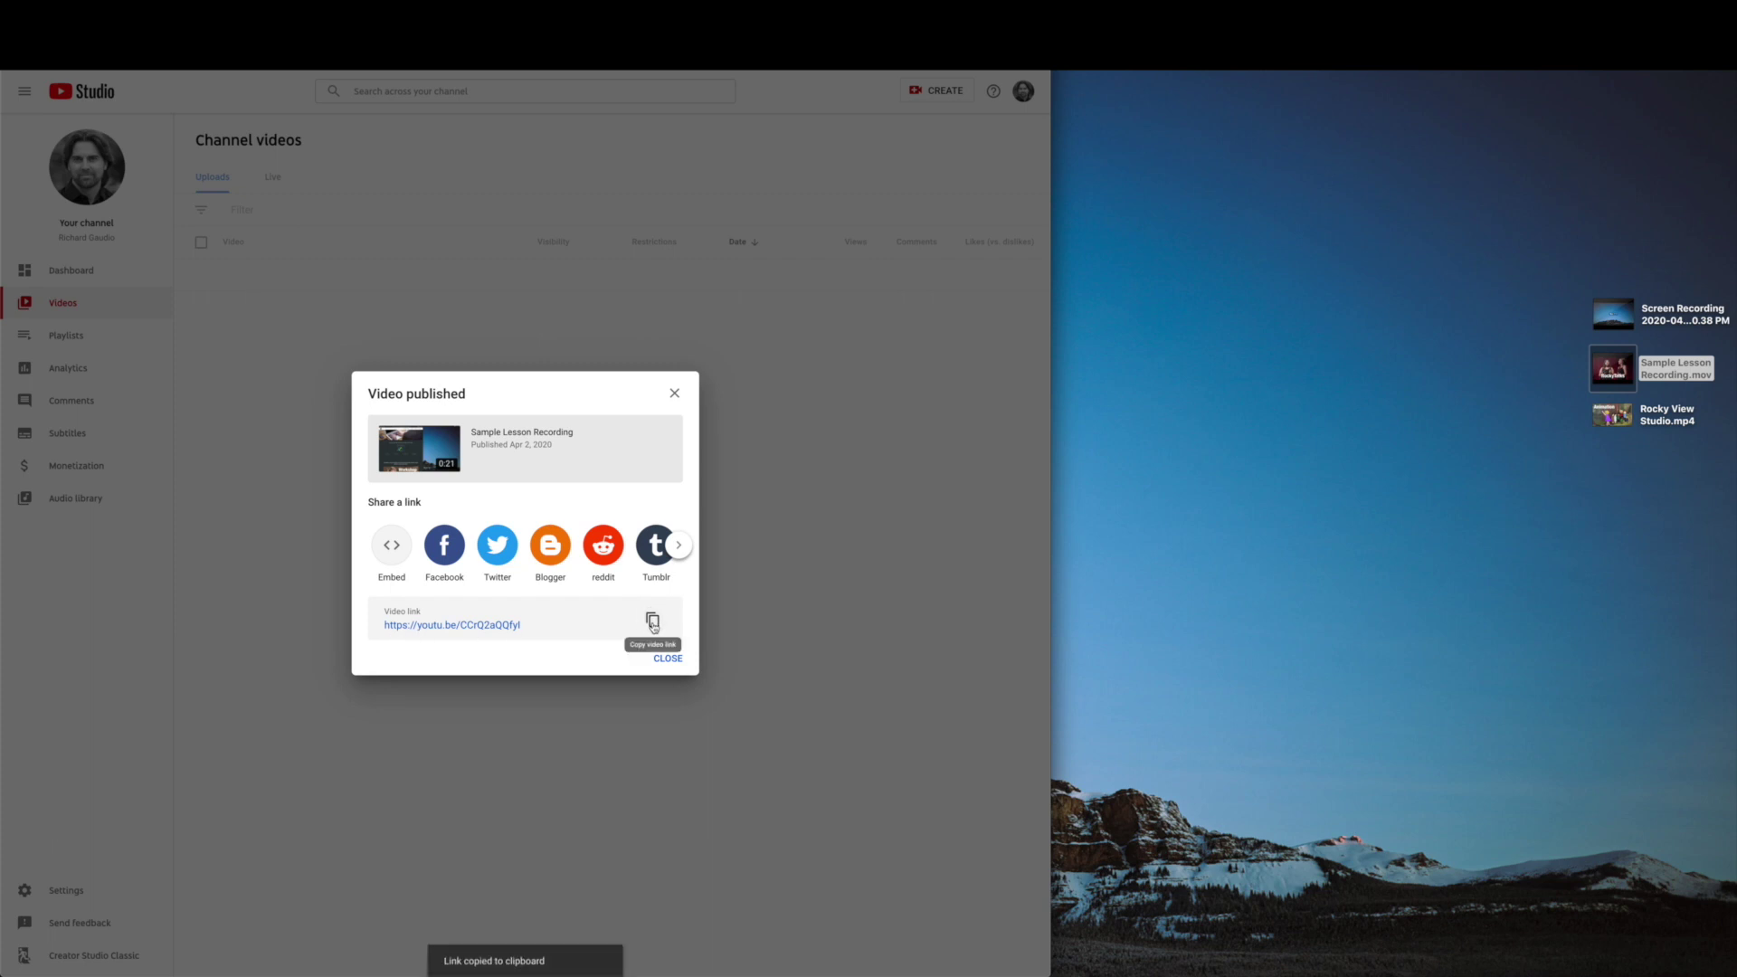
# - Close the published confirmation and view the channel's public YouTube page
pyautogui.click(669, 659)
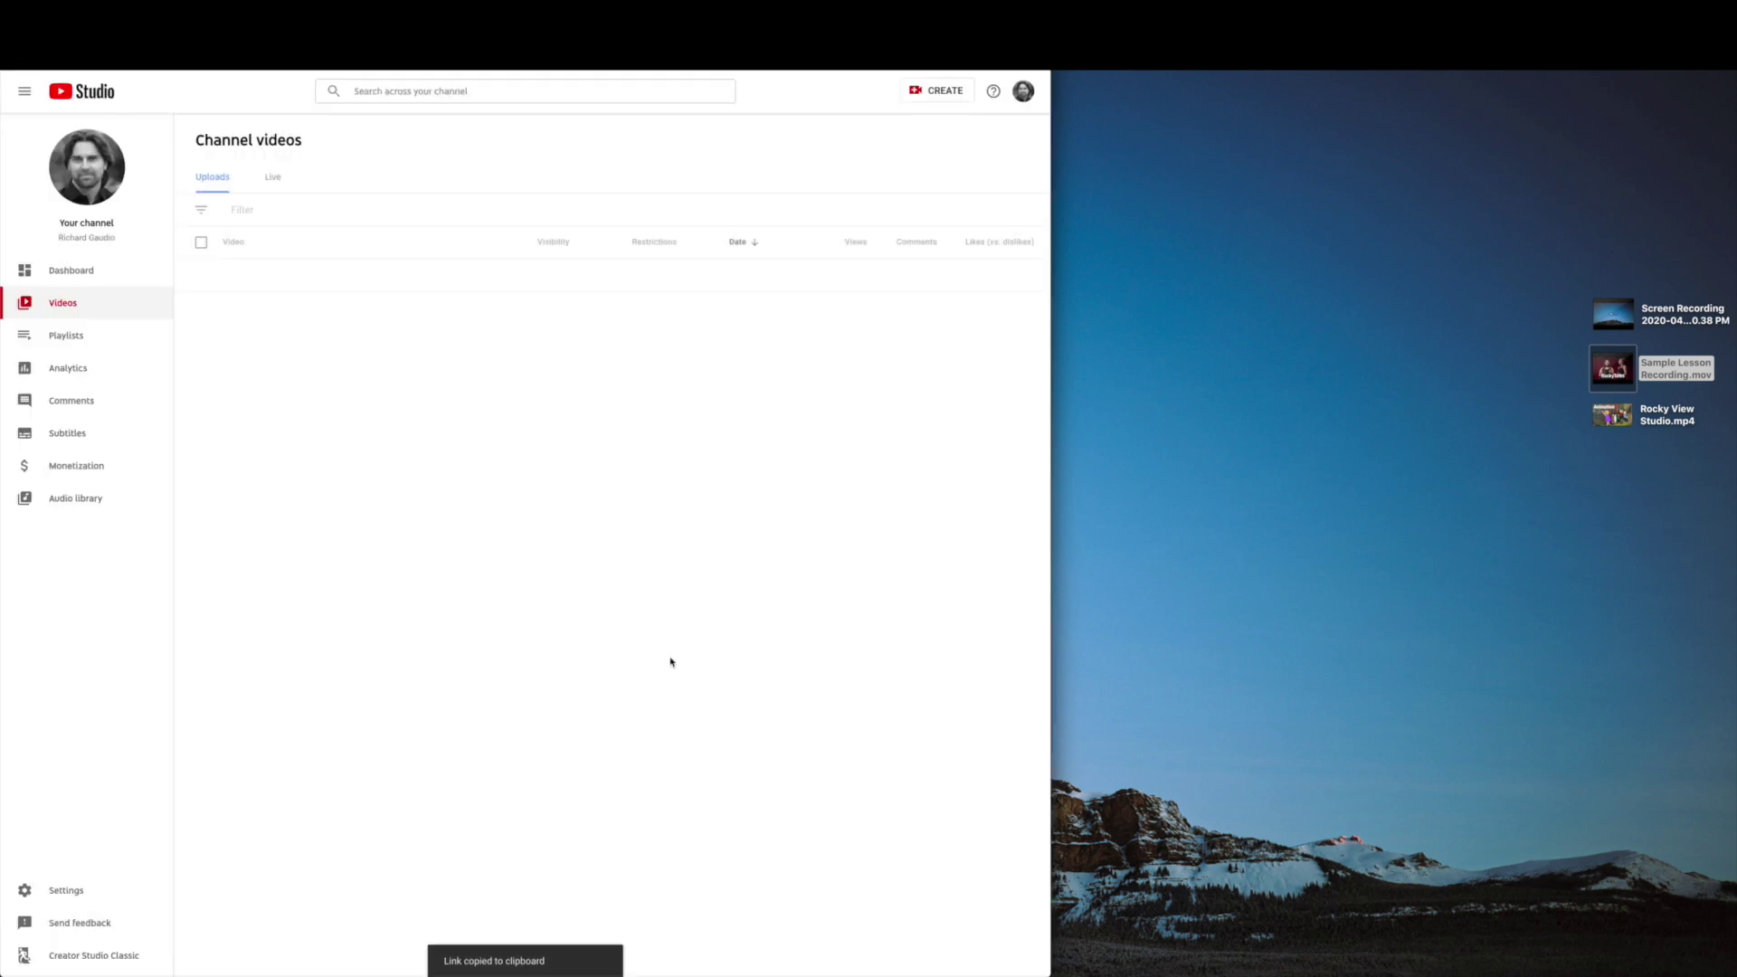
pyautogui.click(127, 225)
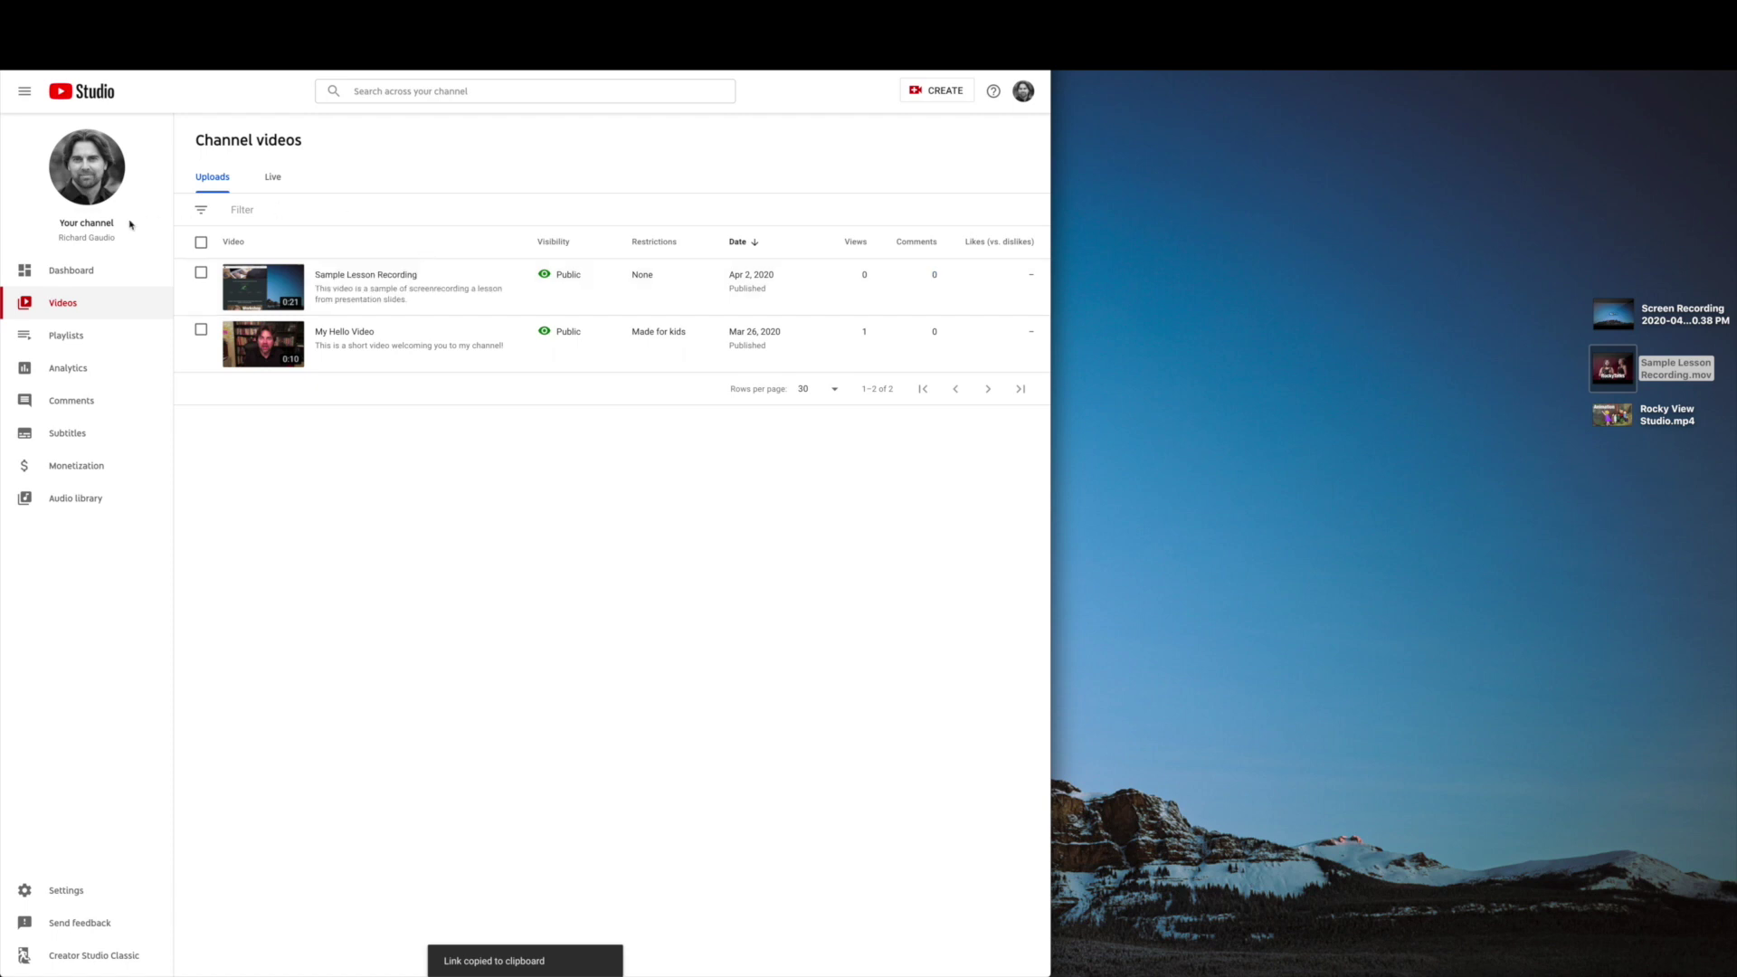